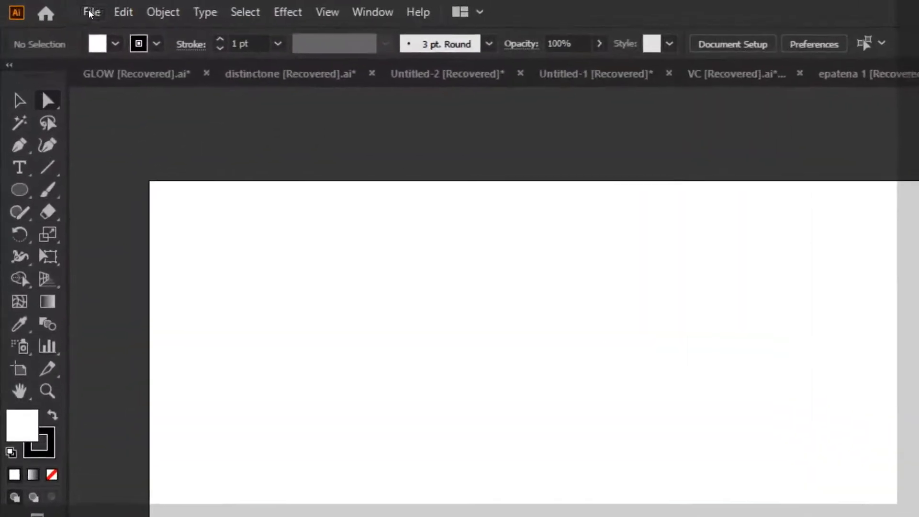
- Set the document's first transparency grid color to light pink (255, 128, 255) and enable Simulate Colored Paper
click(46, 7)
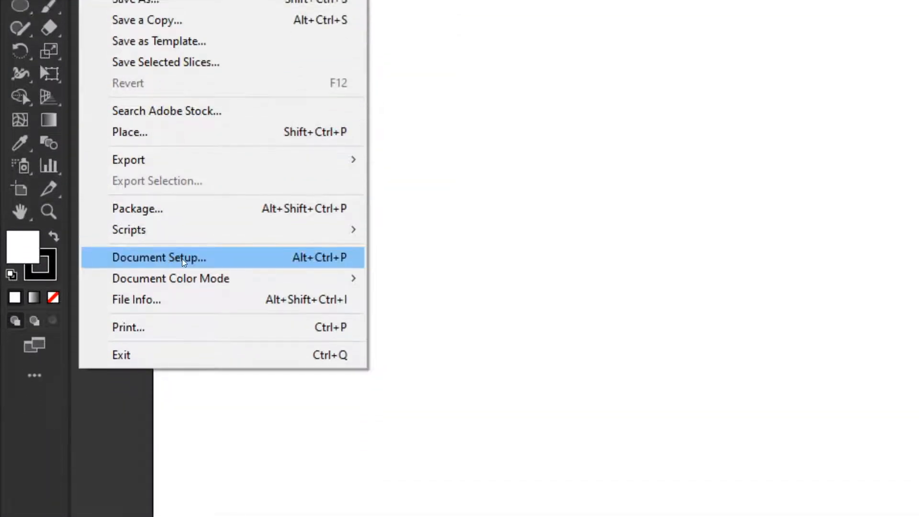
click(183, 259)
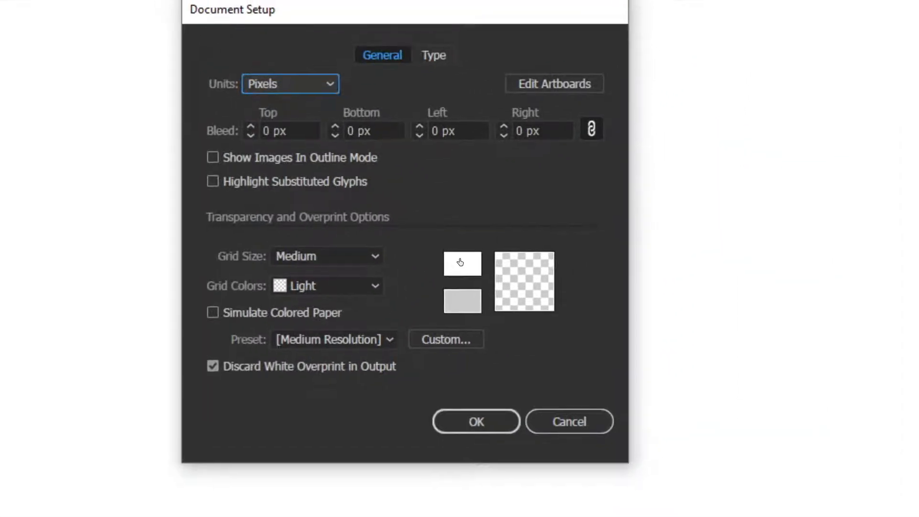
click(445, 262)
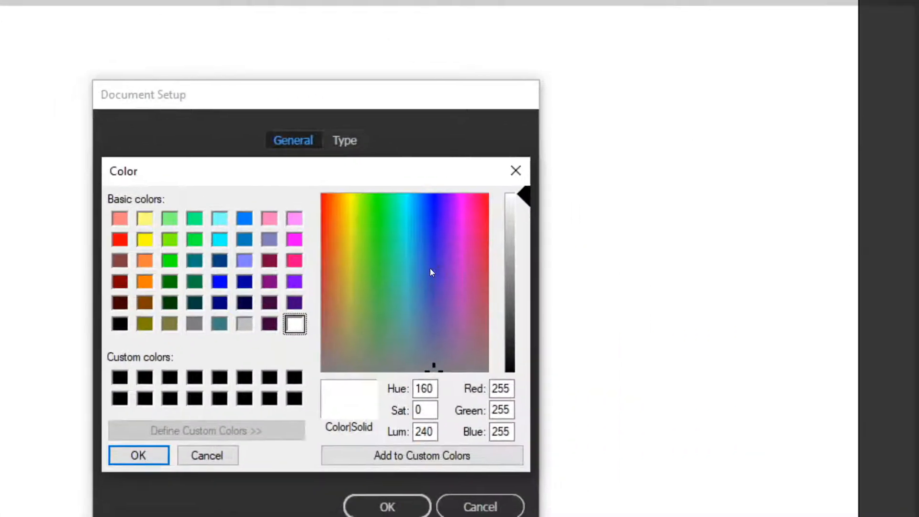
click(698, 284)
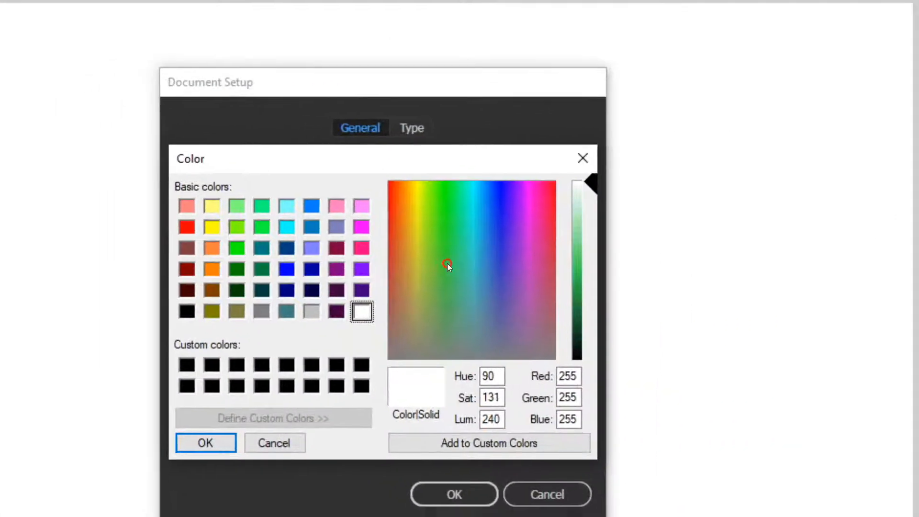
click(667, 254)
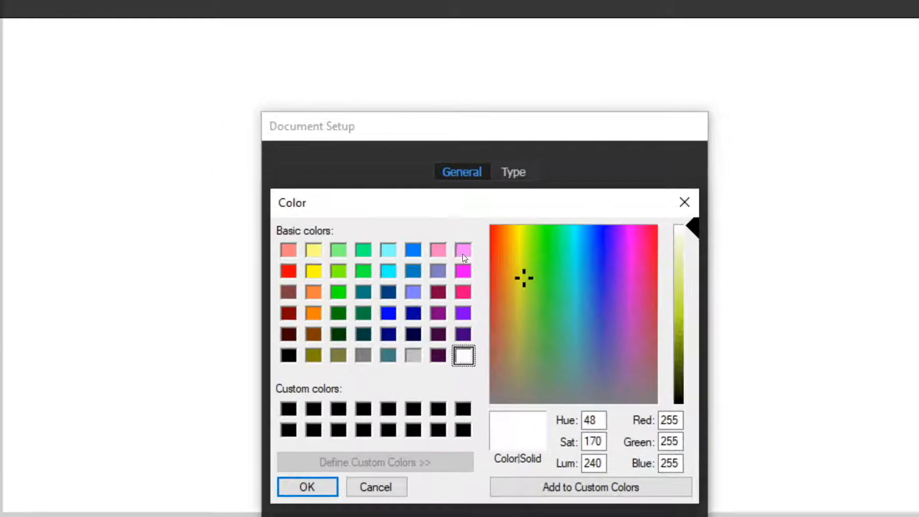
click(396, 228)
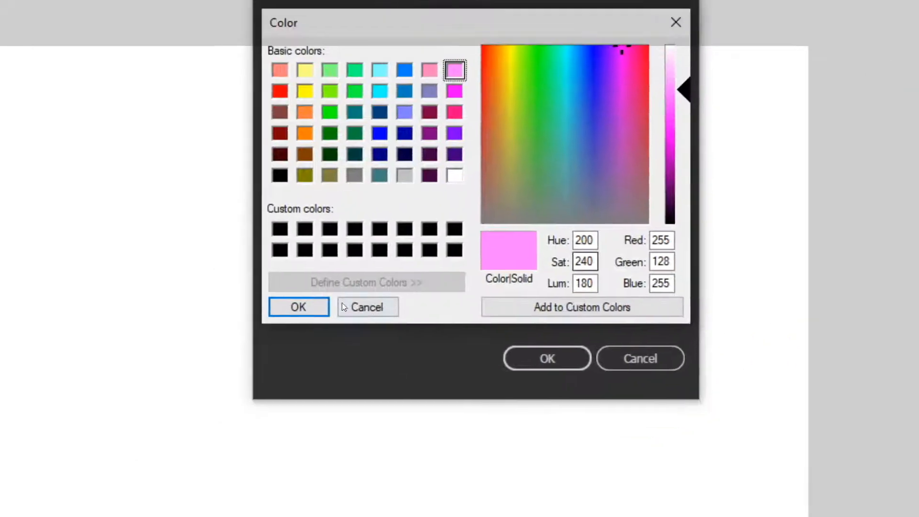
click(286, 417)
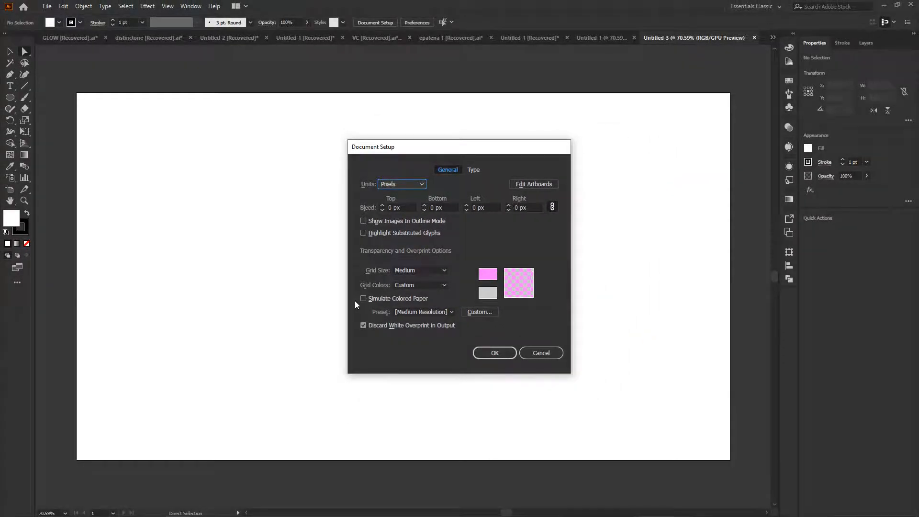
click(365, 297)
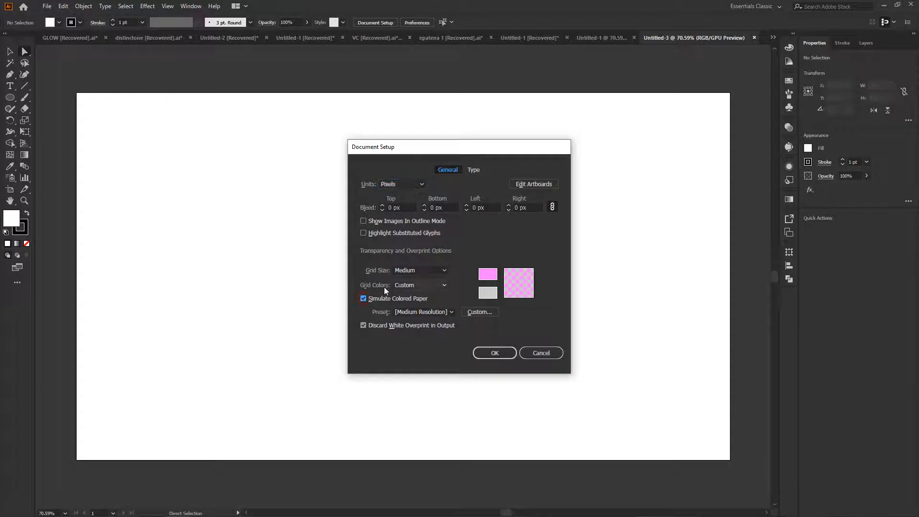
click(494, 352)
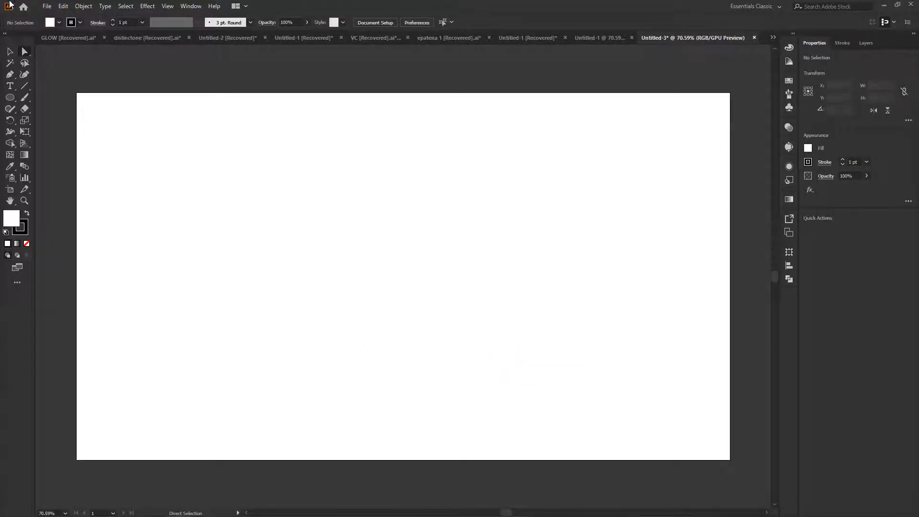
- Enter artboard editing from the document setup and leave it with the Direct Selection tool
click(46, 7)
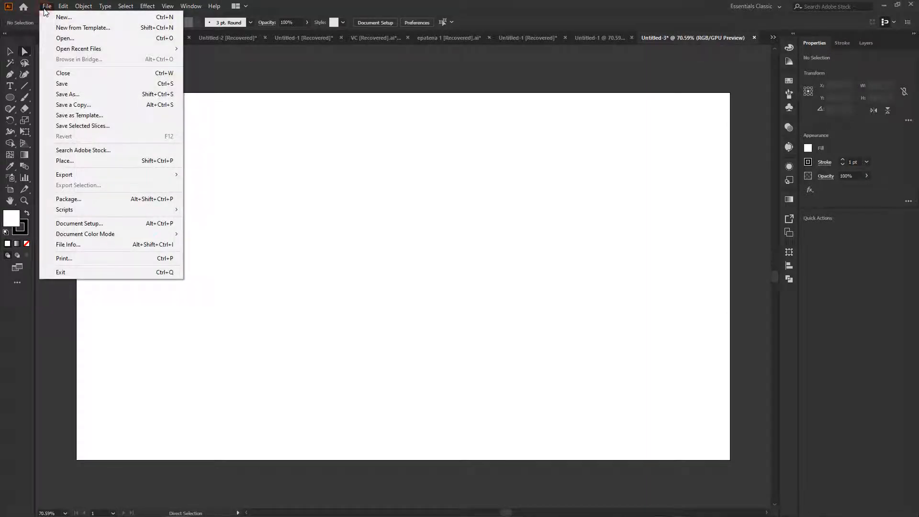
click(99, 225)
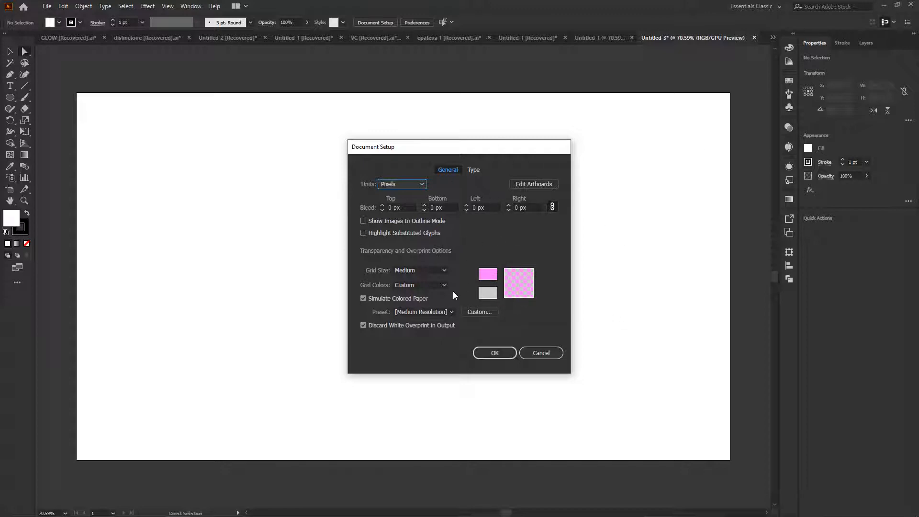
click(530, 183)
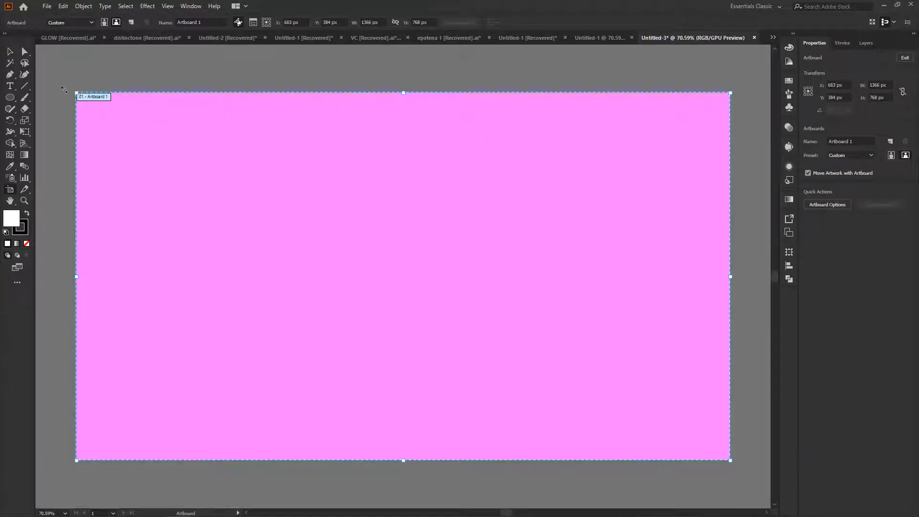
click(24, 51)
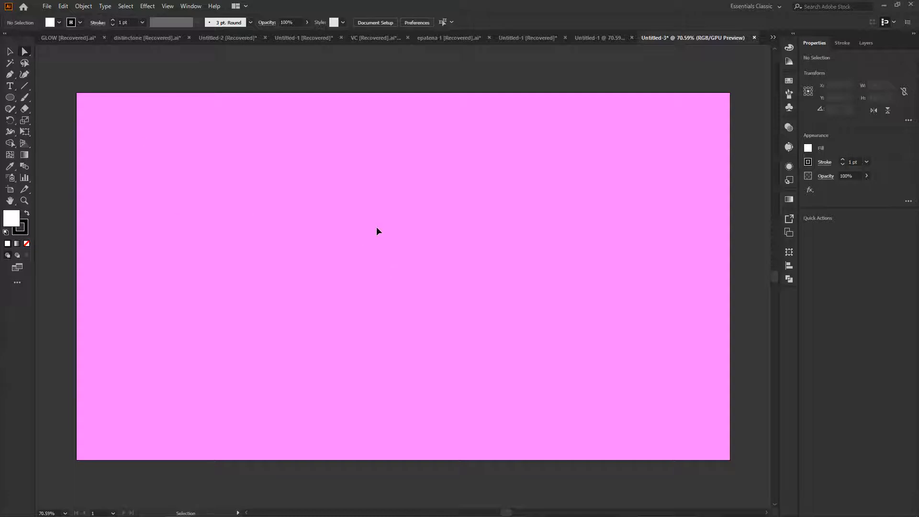
- Create a new document and cover its artboard with a 1366 × 768 px rectangle with black fill and white stroke
key(ctrl+n)
click(649, 402)
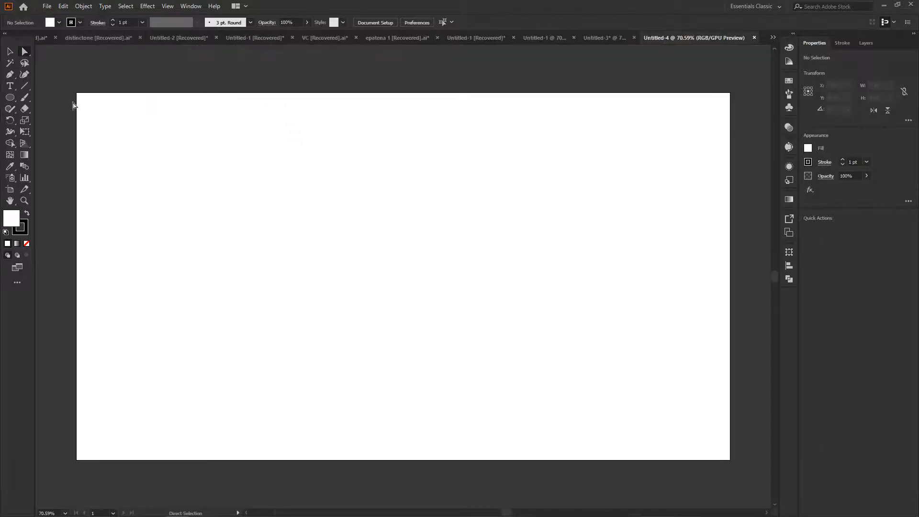
click(9, 97)
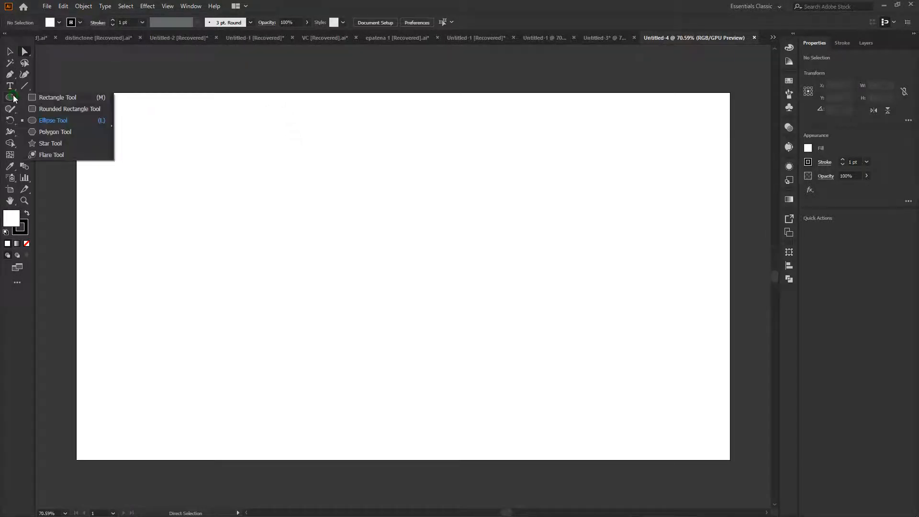
click(61, 98)
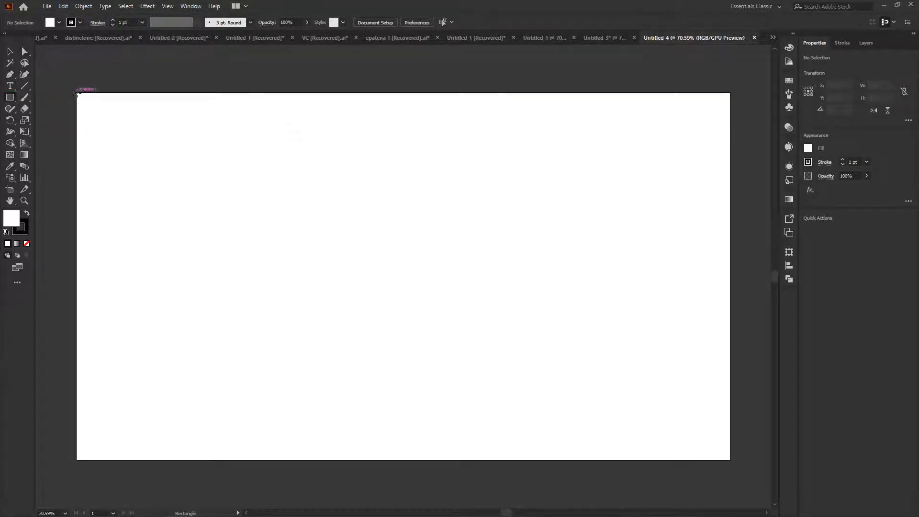
drag(77, 94, 730, 459)
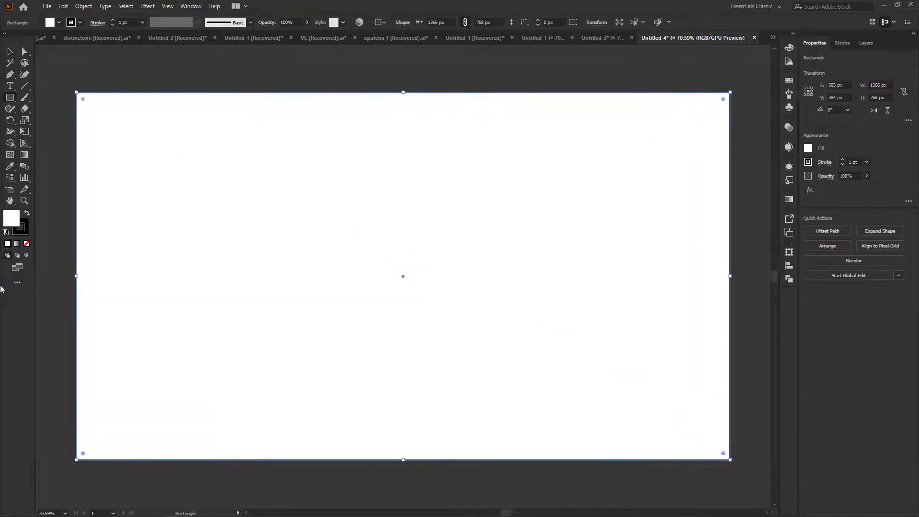
click(27, 213)
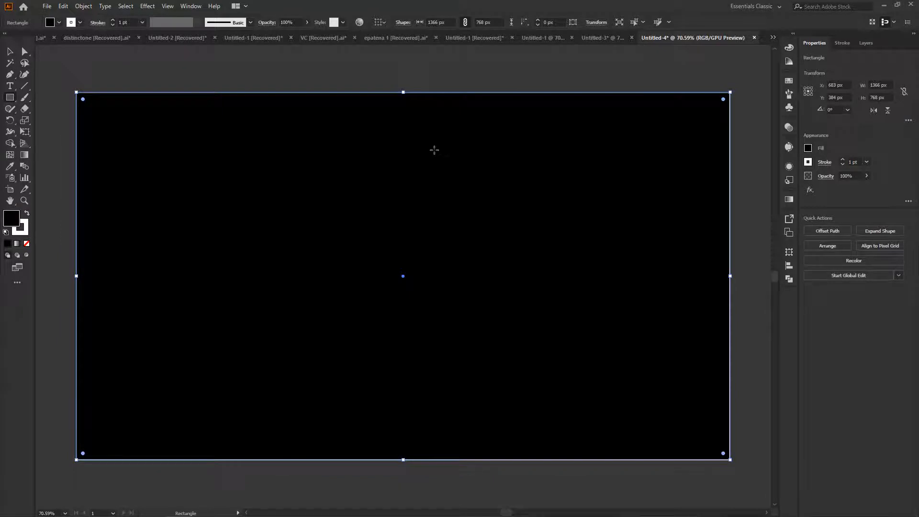
click(25, 51)
click(184, 69)
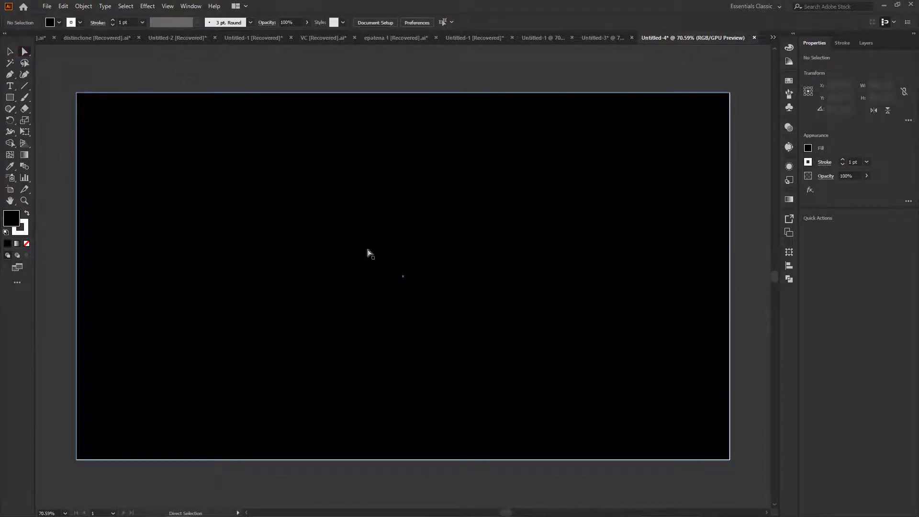
- Draw a rectangle about 290 × 254 px left of the artboard's center and give it white fill and black stroke
click(10, 97)
mouse_move(264, 180)
mouse_down()
mouse_move(438, 290)
mouse_move(403, 302)
mouse_up()
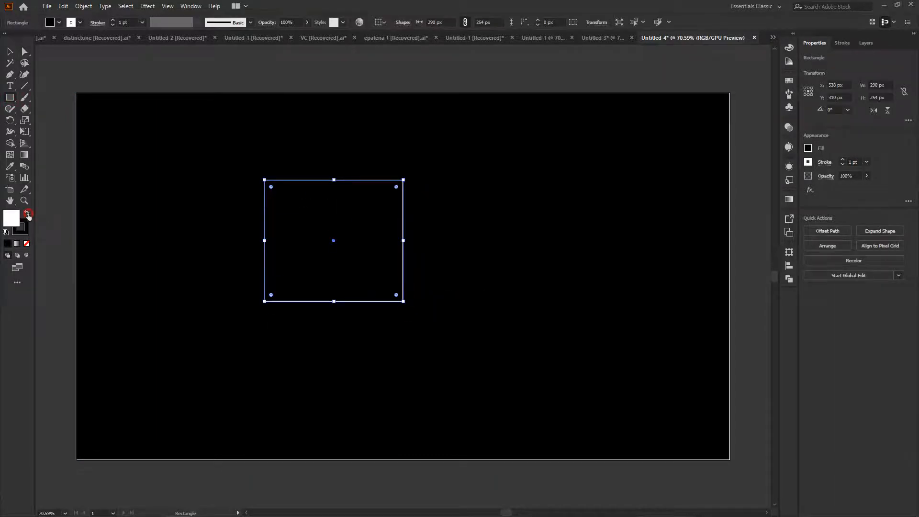
click(27, 214)
click(24, 52)
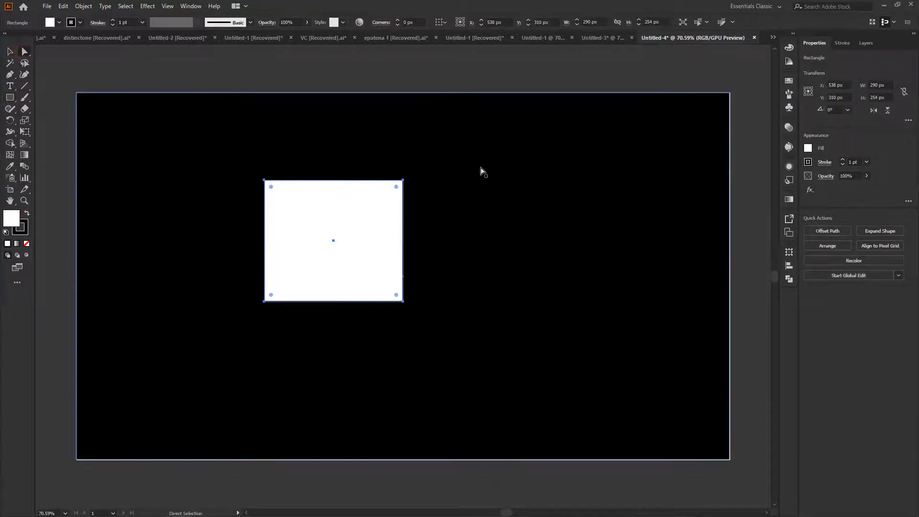
- Try moving the black background rectangle down and to the right, and undo the move
drag(154, 138, 451, 297)
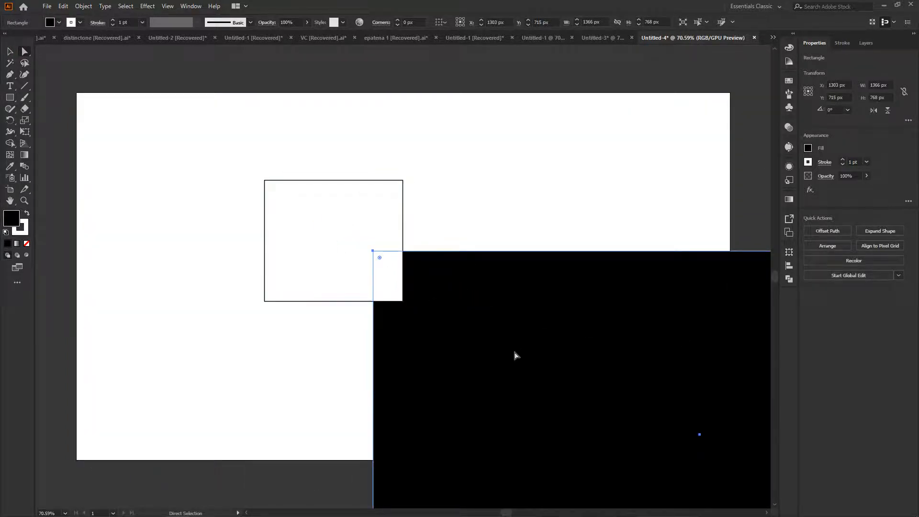
key(ctrl+z)
click(108, 80)
- Lock the artboard-sized black background rectangle
click(113, 144)
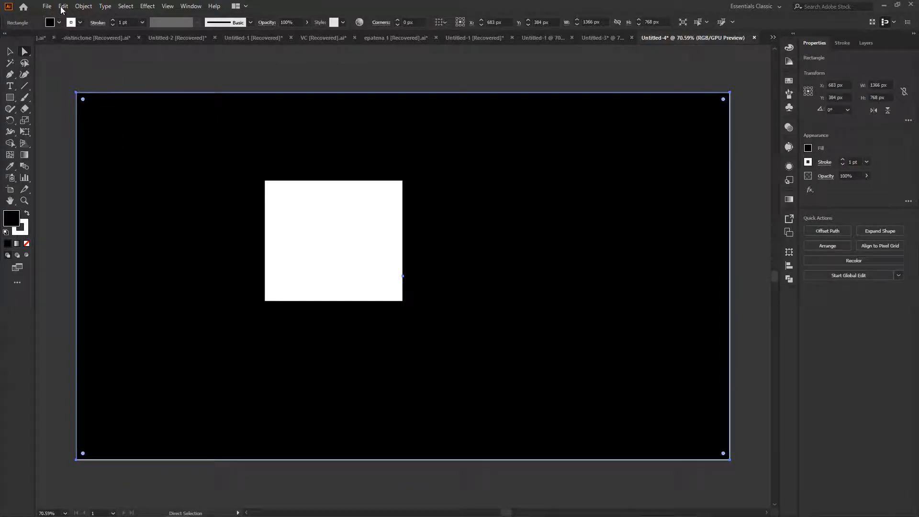
click(63, 7)
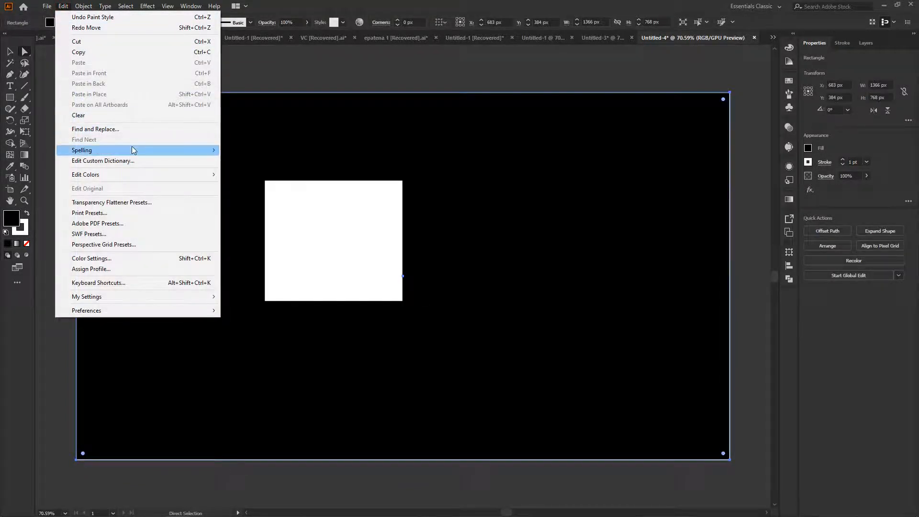
mouse_move(82, 8)
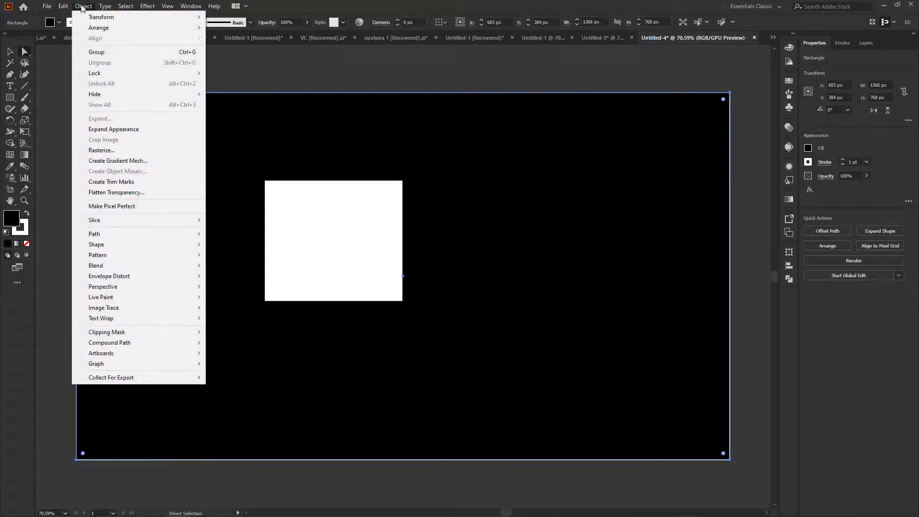
mouse_move(113, 74)
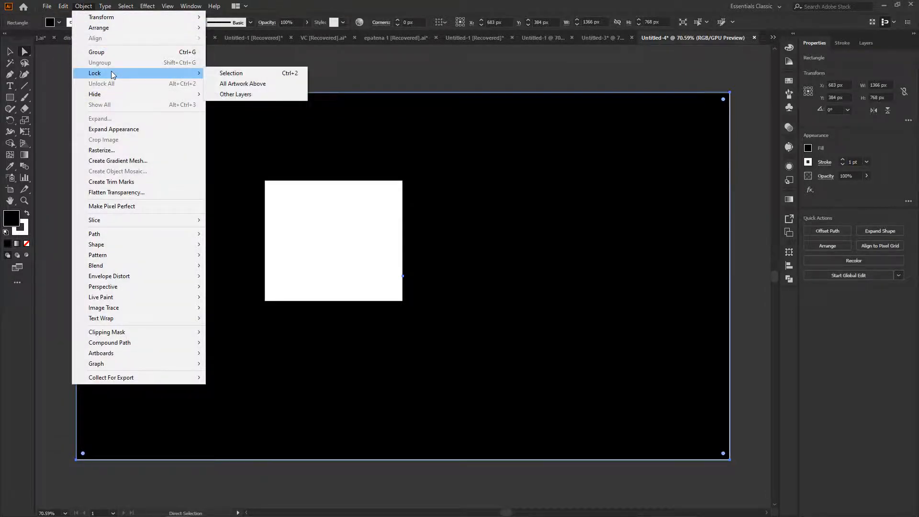
key(Escape)
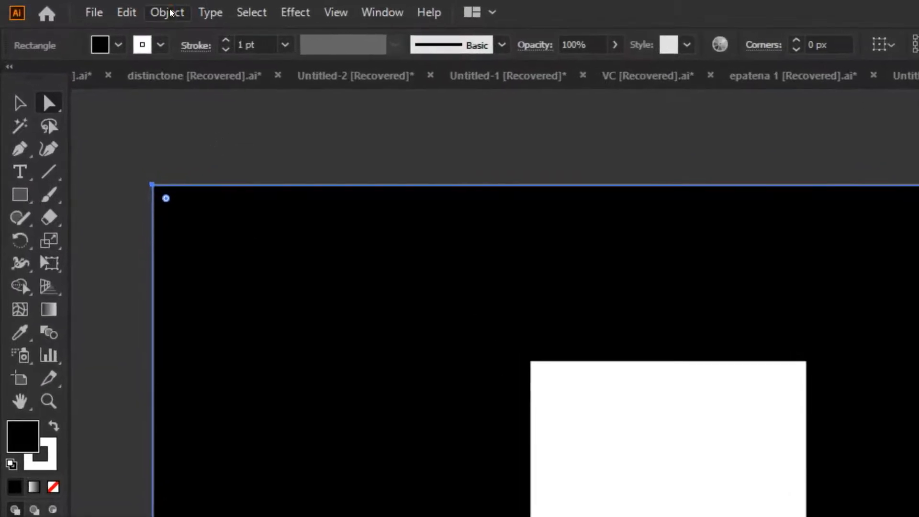
click(169, 12)
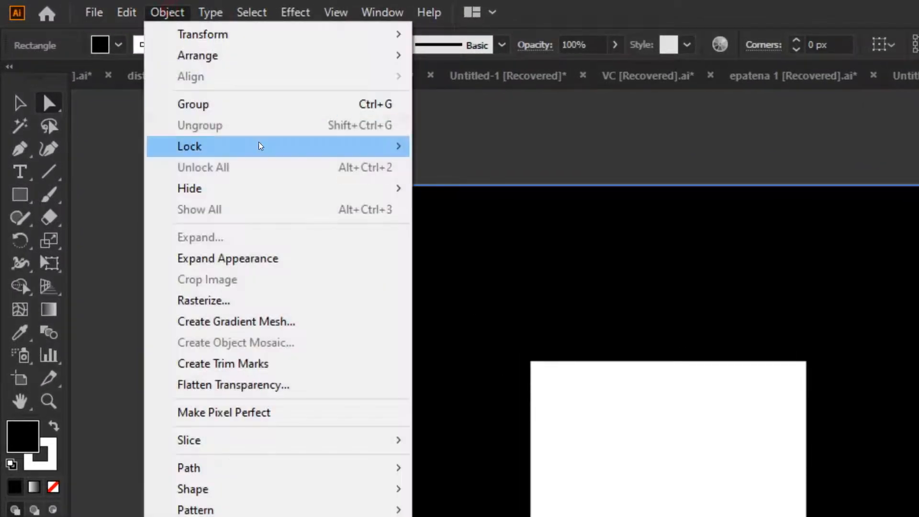
mouse_move(273, 144)
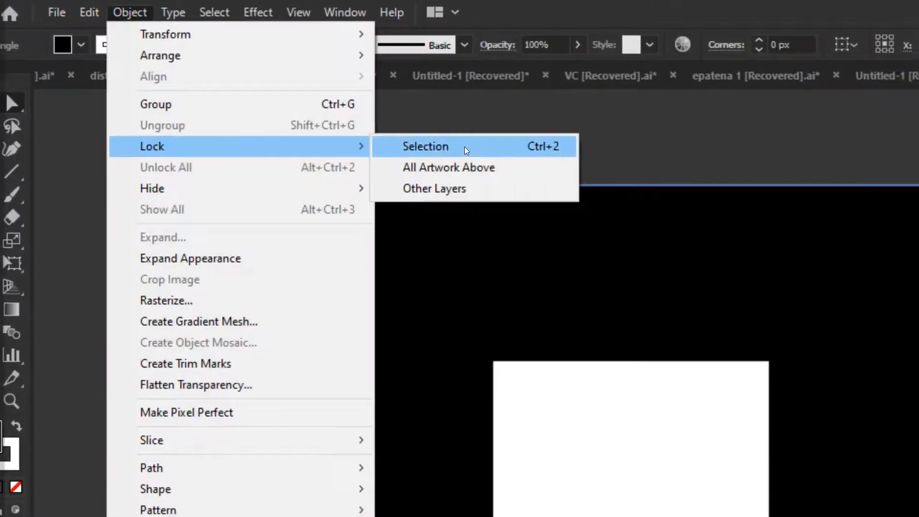
click(466, 152)
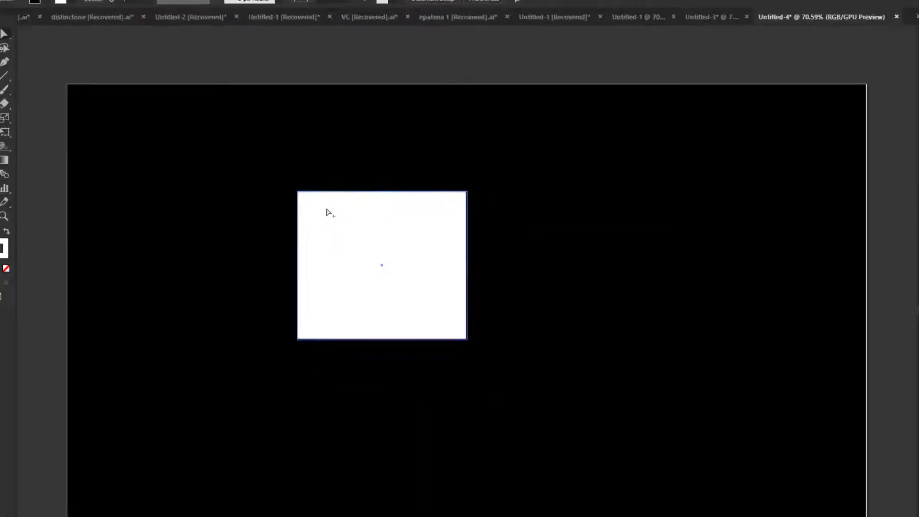
- Unlock all objects and lock the black background rectangle again
key(ctrl+alt+2)
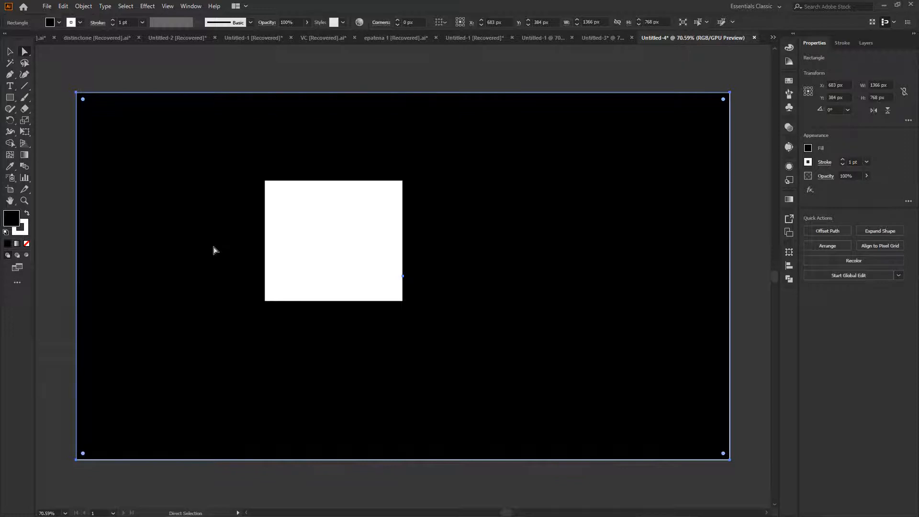
key(v)
key(ctrl+shift+a)
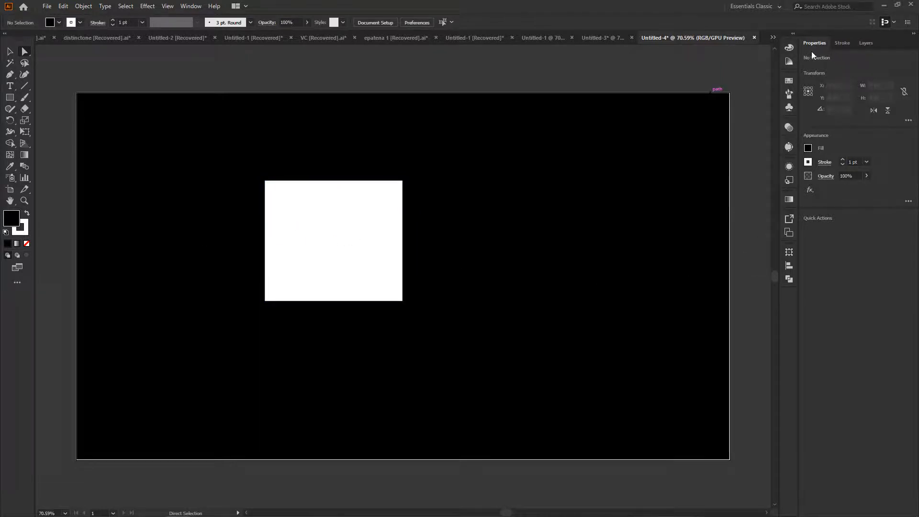
- Expand Layer 1, unlock the black background rectangle there, and select that rectangle
click(865, 43)
click(829, 57)
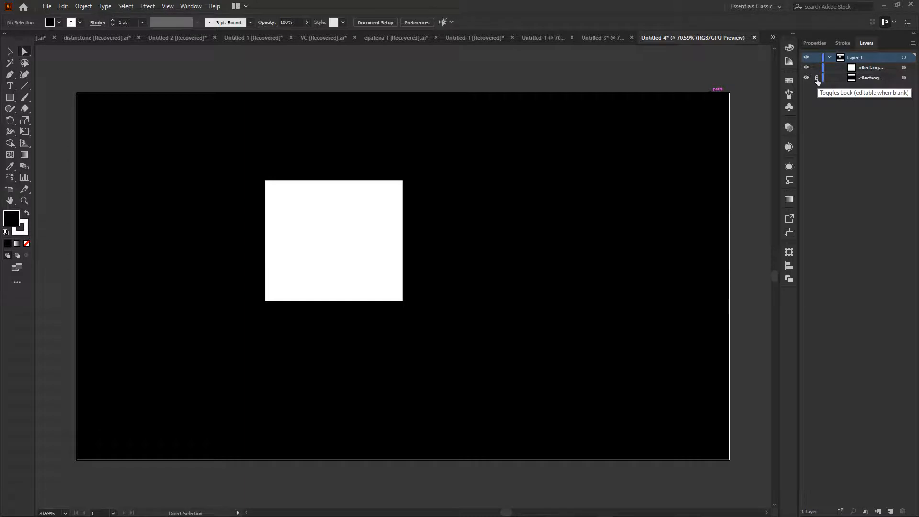
click(817, 78)
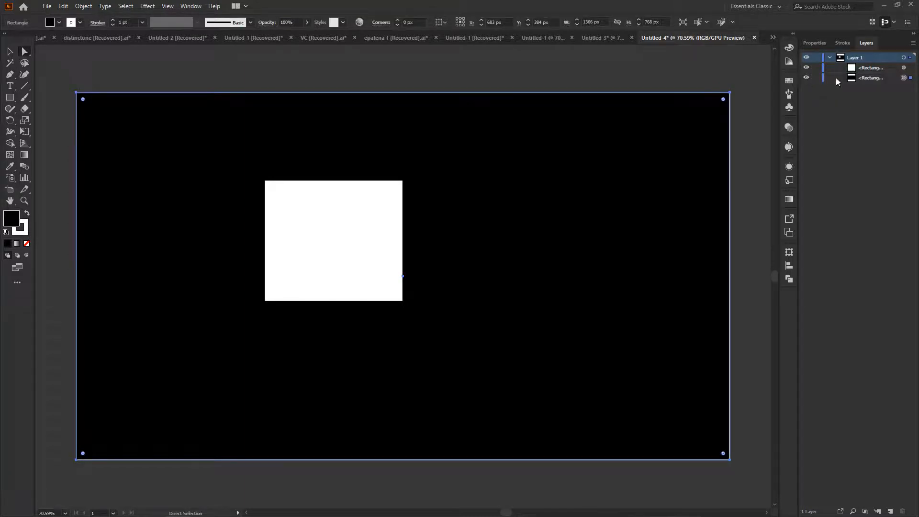
click(910, 68)
click(911, 78)
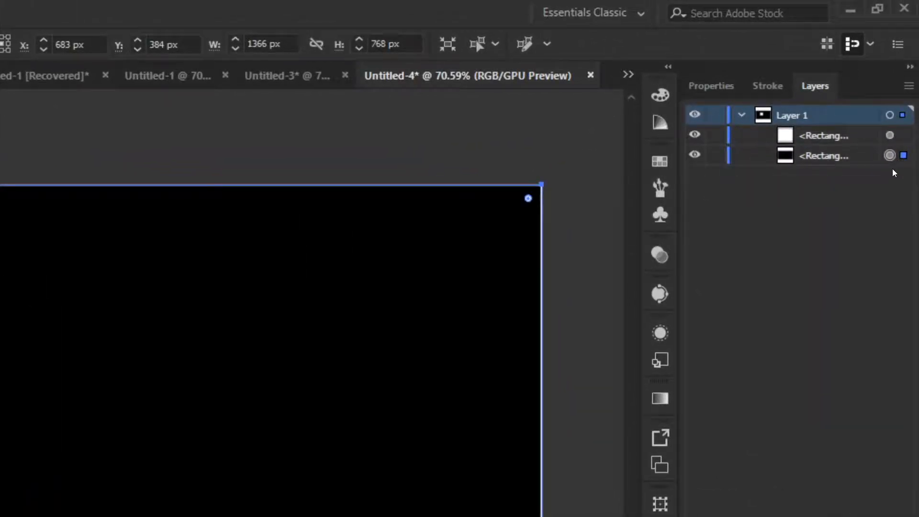
- Lock the black background rectangle and move the white rectangle to about X 573 px, Y 325 px
key(ctrl+2)
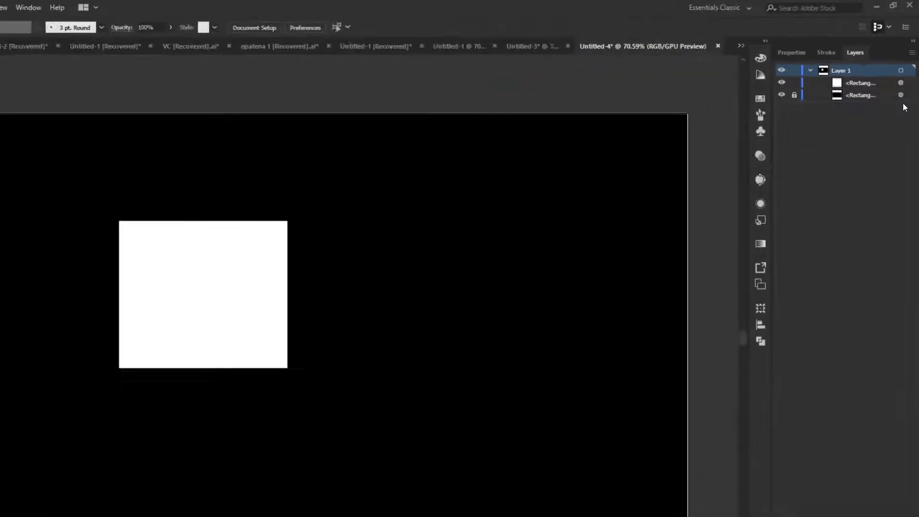
click(149, 299)
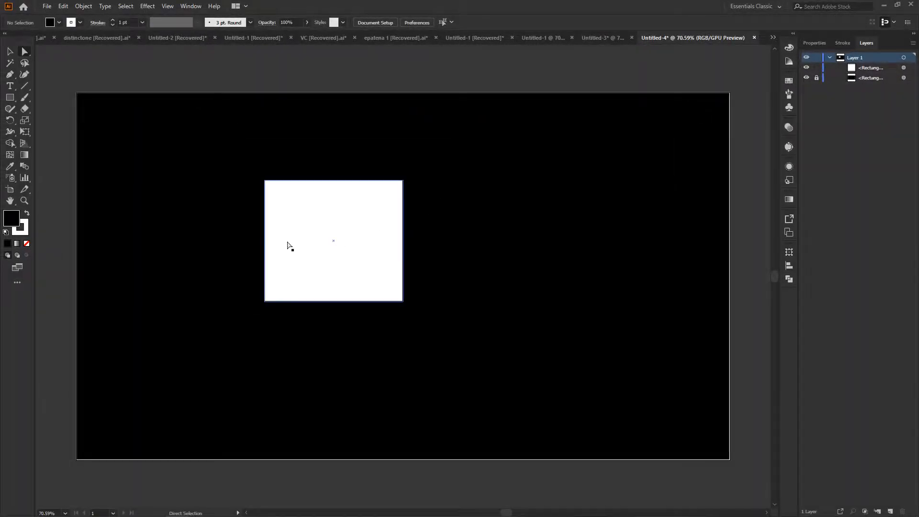
click(287, 244)
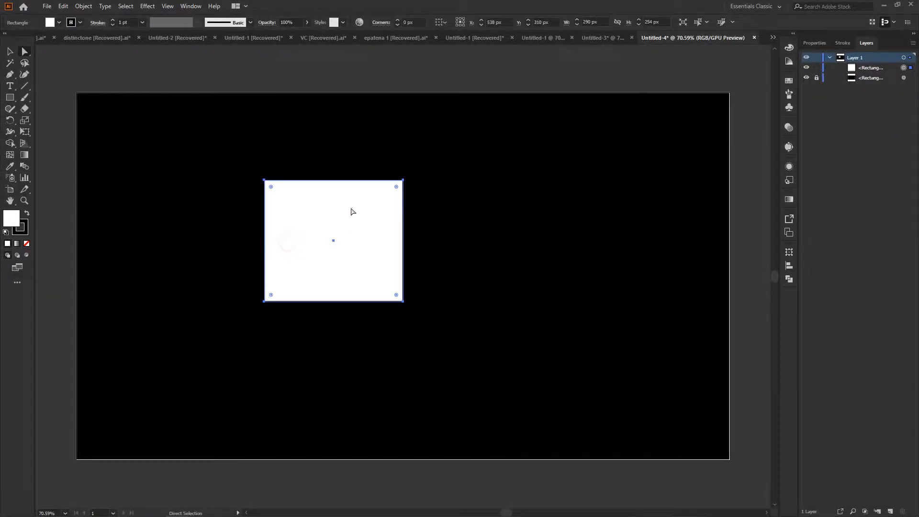
drag(334, 209, 334, 238)
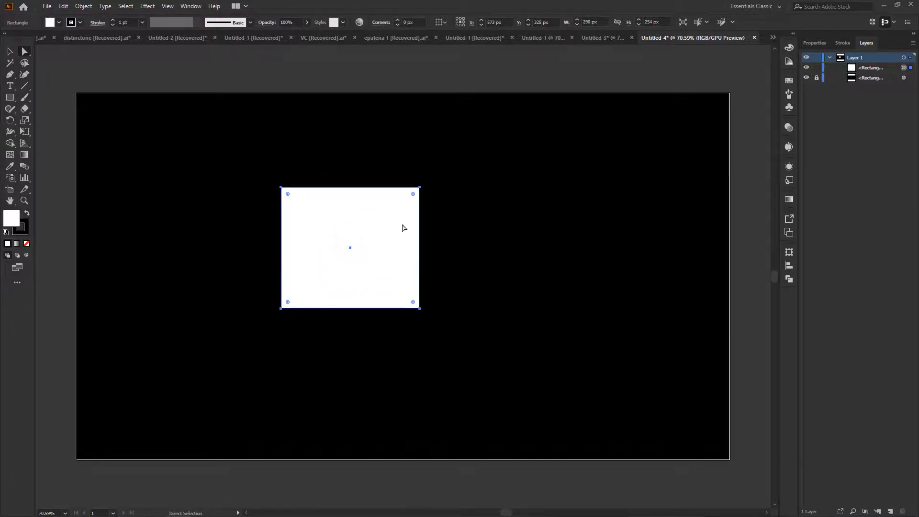
- Send the white rectangle to the back of Layer 1 and try moving it around behind the locked background
right_click(343, 229)
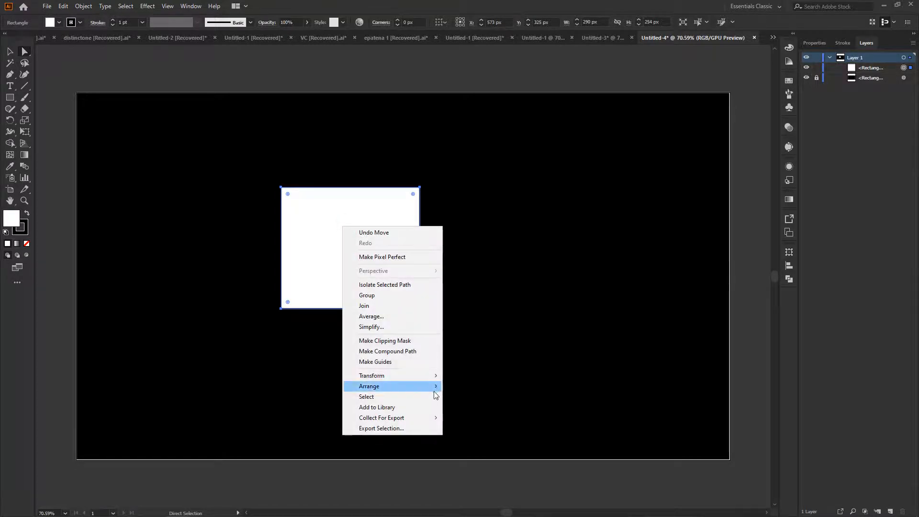
mouse_move(429, 391)
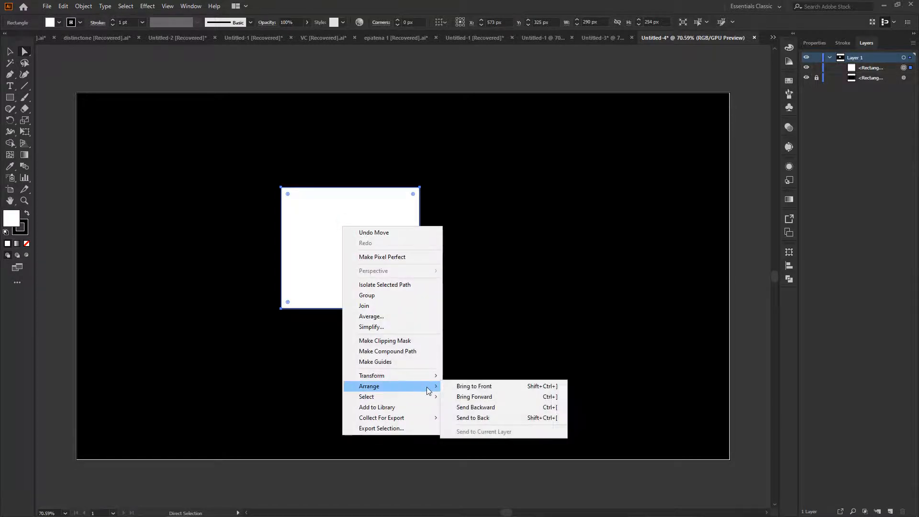
click(480, 418)
click(429, 133)
drag(307, 239, 331, 256)
drag(347, 219, 408, 232)
drag(380, 264, 344, 225)
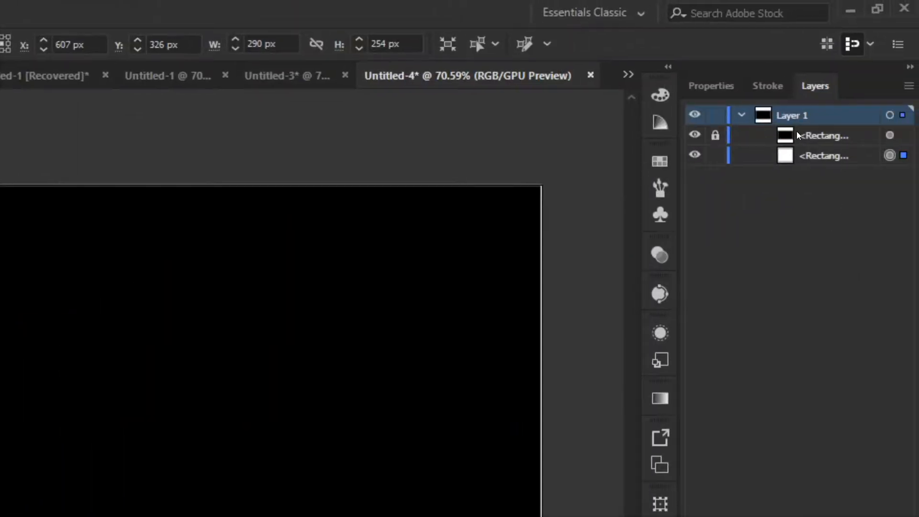
click(816, 157)
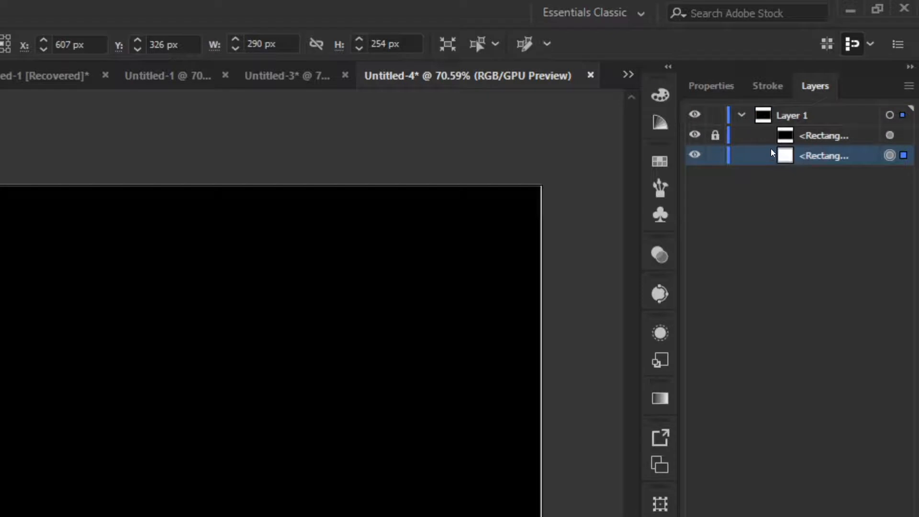
click(804, 134)
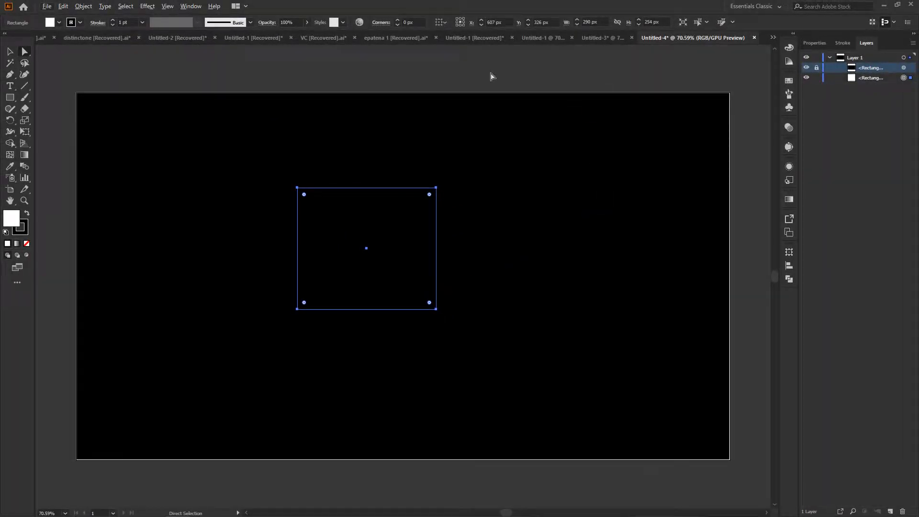
- Undo the white rectangle's moves and its Send to Back arrangement, and clear the selection
right_click(469, 110)
click(685, 196)
key(ctrl+z)
key(ctrl+z)
key(ctrl+z)
key(ctrl+z)
key(ctrl+z)
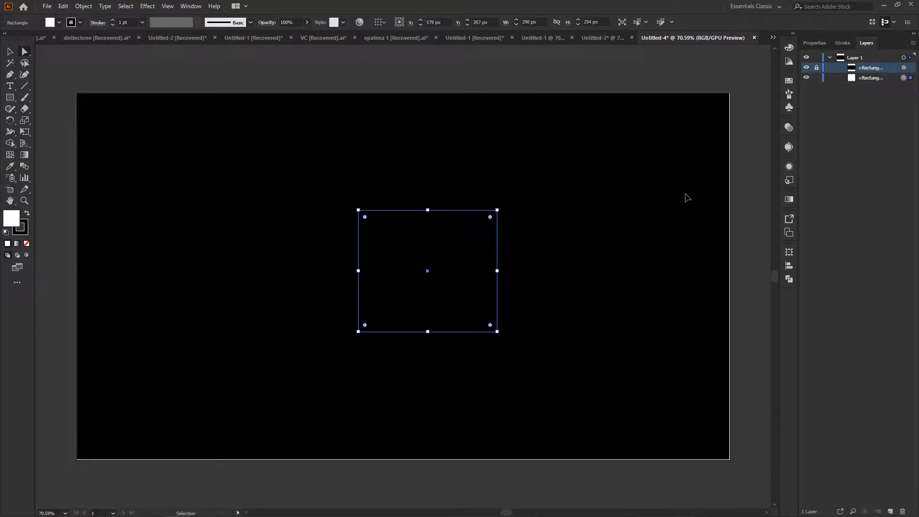
click(511, 172)
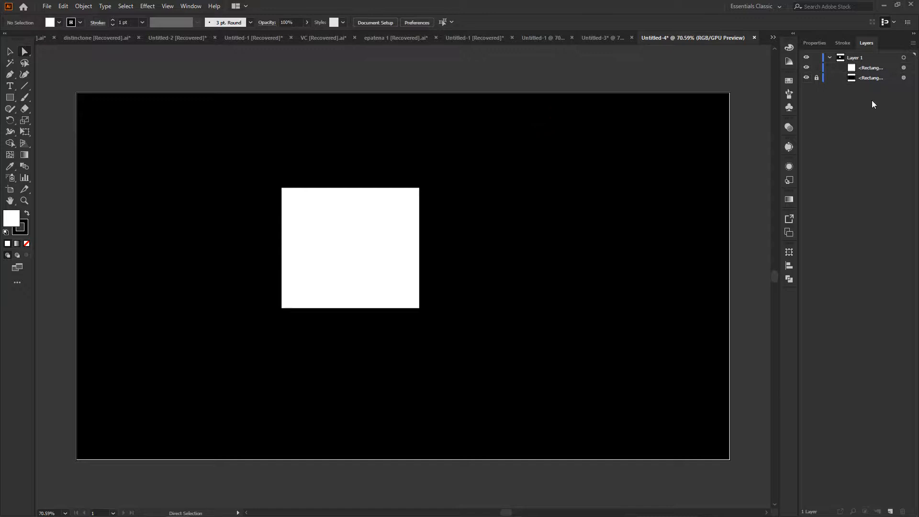
- Move the white rectangle over the locked background to near the artboard's center, at about X 713 px, Y 350 px
click(386, 248)
drag(352, 244, 474, 282)
right_click(473, 275)
click(444, 257)
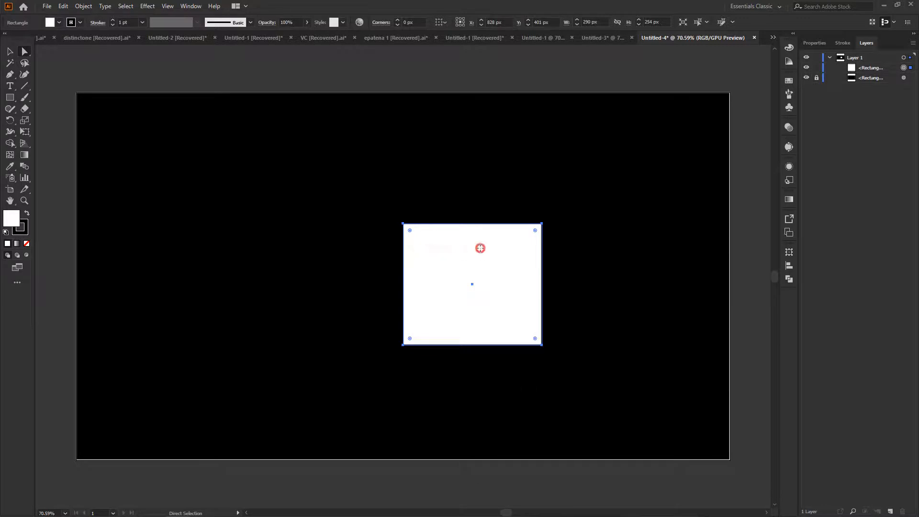
drag(480, 248, 451, 250)
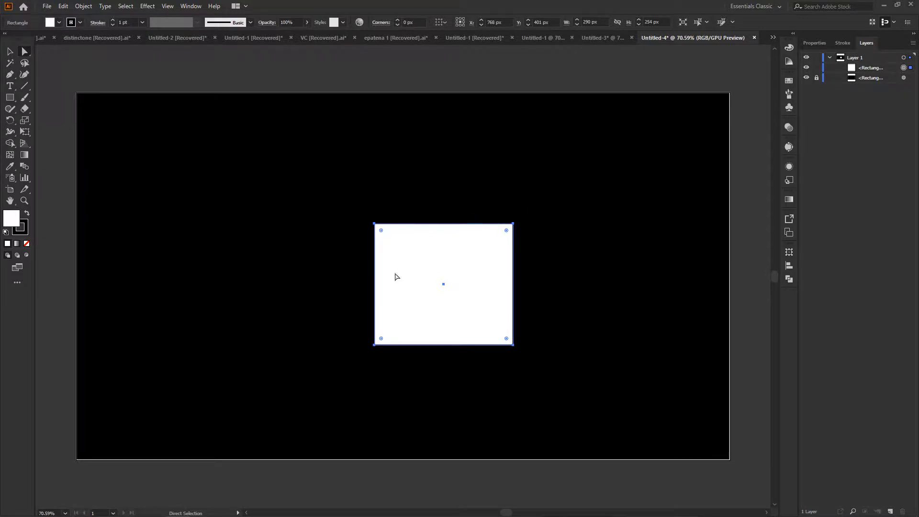
drag(448, 276, 422, 252)
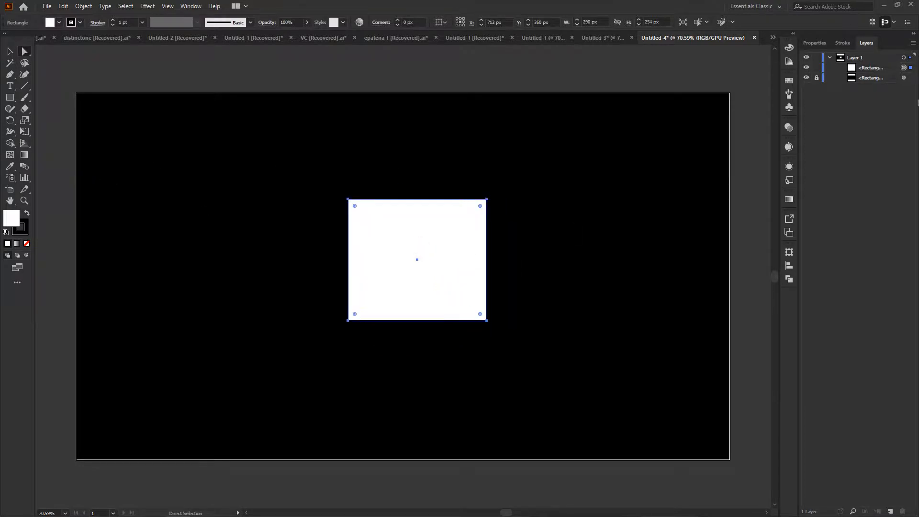
- Create a new layer above Layer 1, keeping Layer 1 expanded in the layer list
click(864, 82)
click(859, 69)
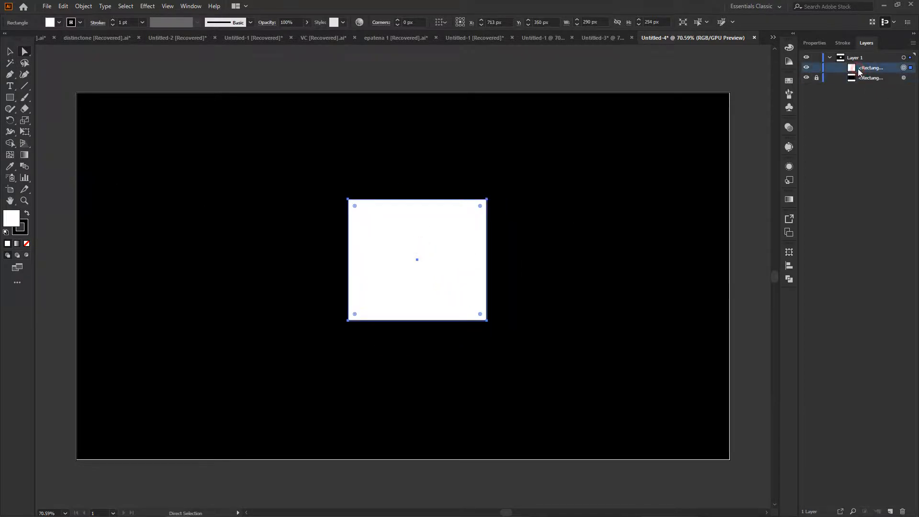
click(890, 511)
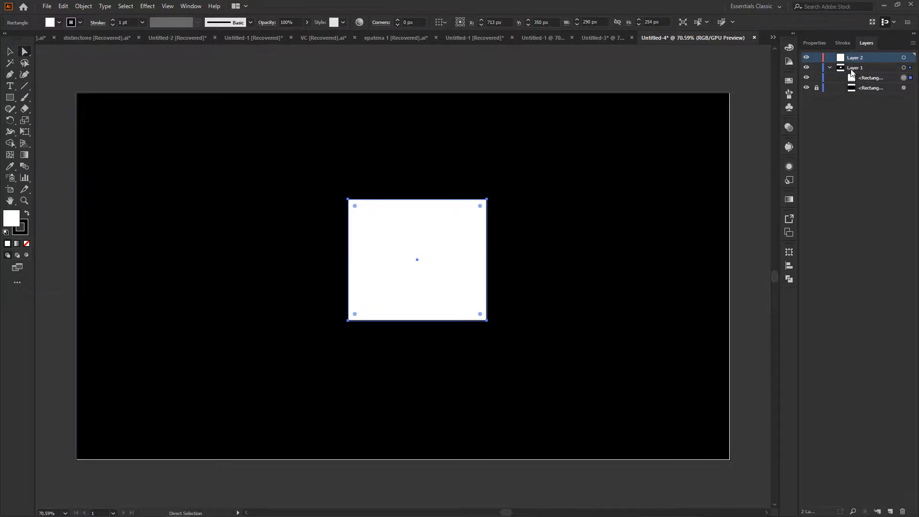
click(829, 68)
click(837, 71)
click(829, 68)
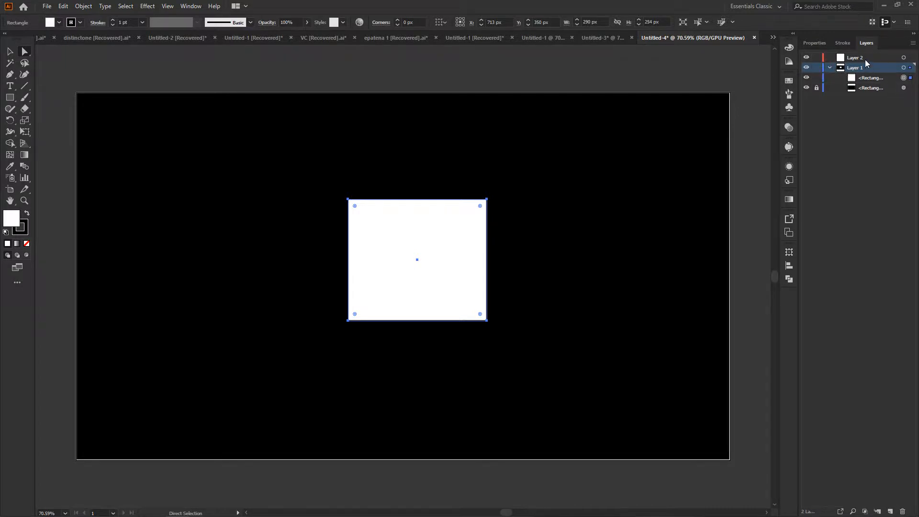
- Move the white rectangle from Layer 1 into Layer 2 and expand Layer 2
click(881, 79)
drag(876, 73, 863, 58)
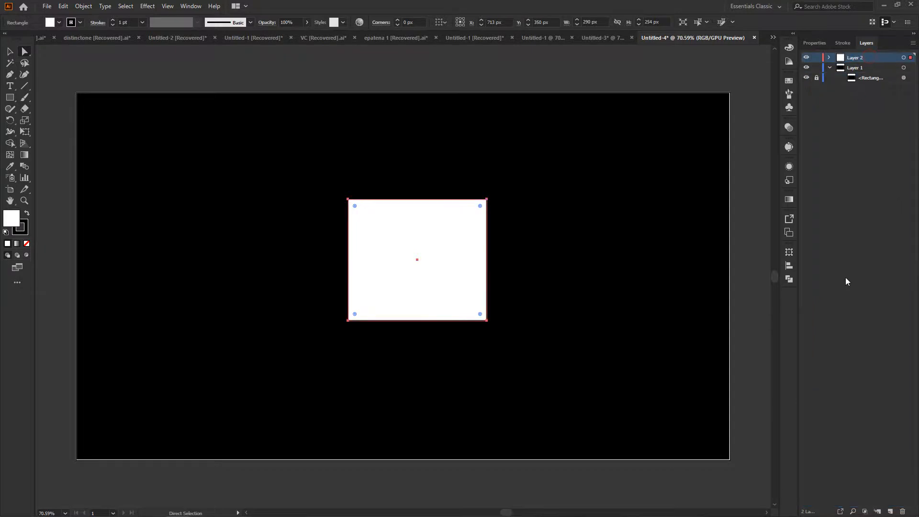
click(830, 58)
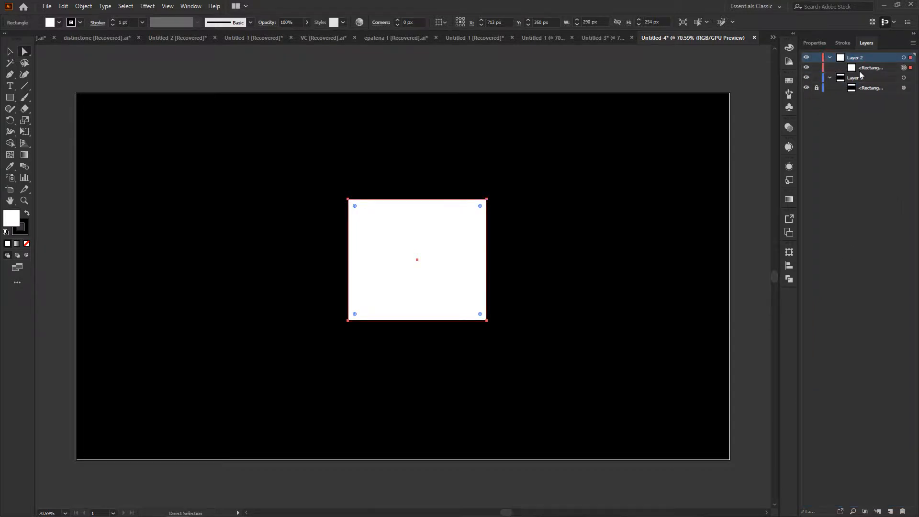
- Send the white rectangle to the back within Layer 2
right_click(405, 249)
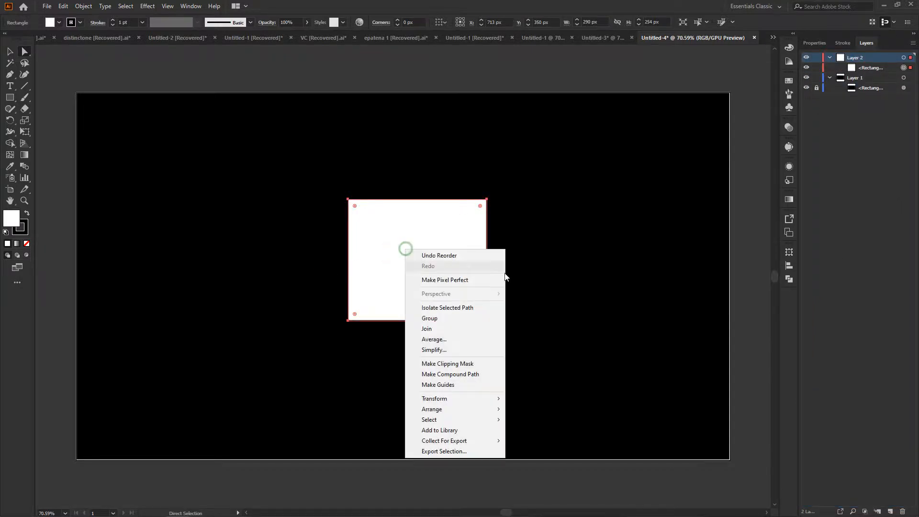
mouse_move(480, 412)
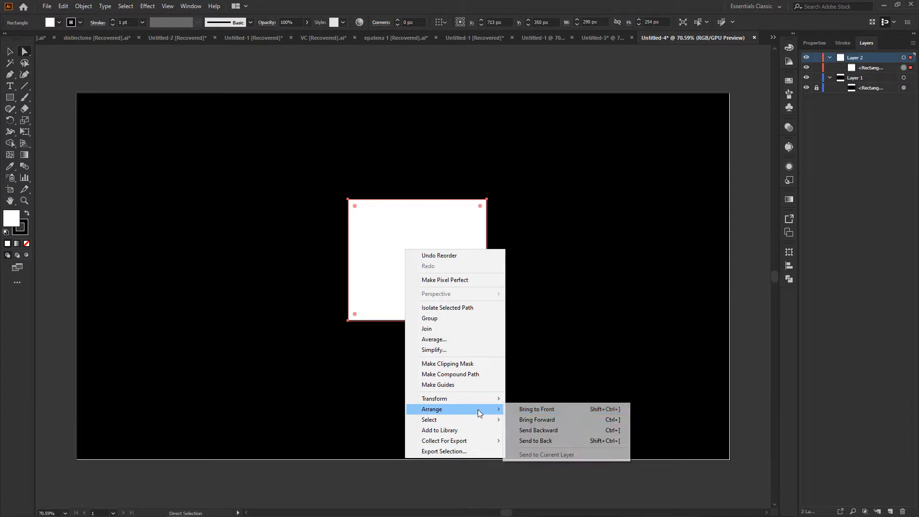
click(532, 440)
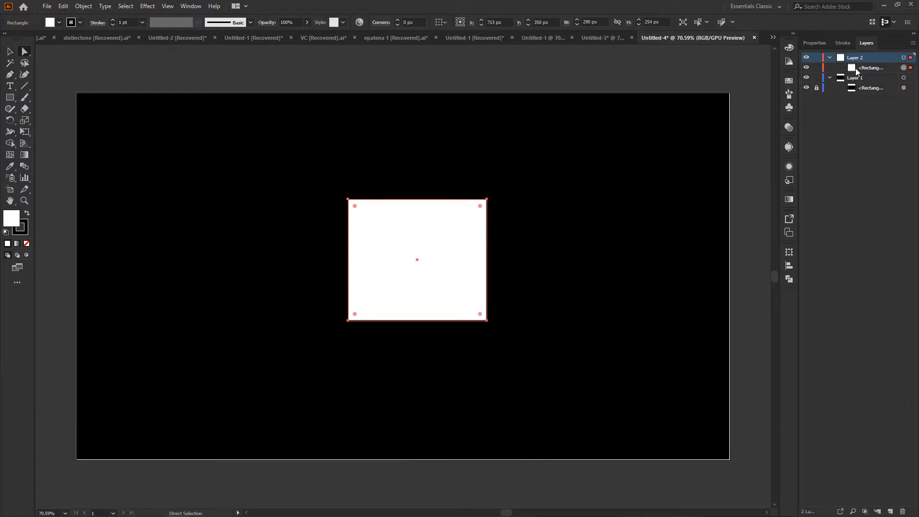
- Place a copy of the white rectangle on each side of the original and fill the right copy with green 34E034
drag(403, 270, 635, 264)
double_click(8, 217)
click(428, 213)
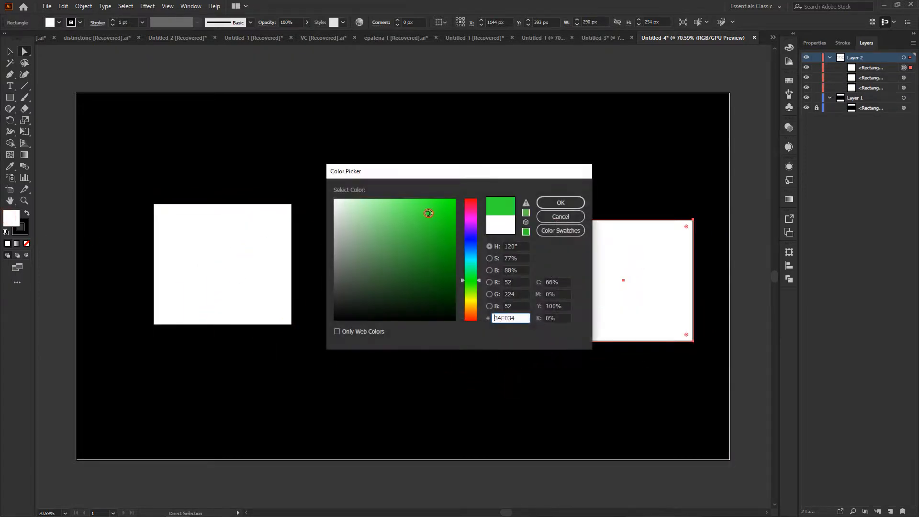
click(560, 202)
- Fill the left white rectangle with a bright red
click(281, 258)
double_click(10, 222)
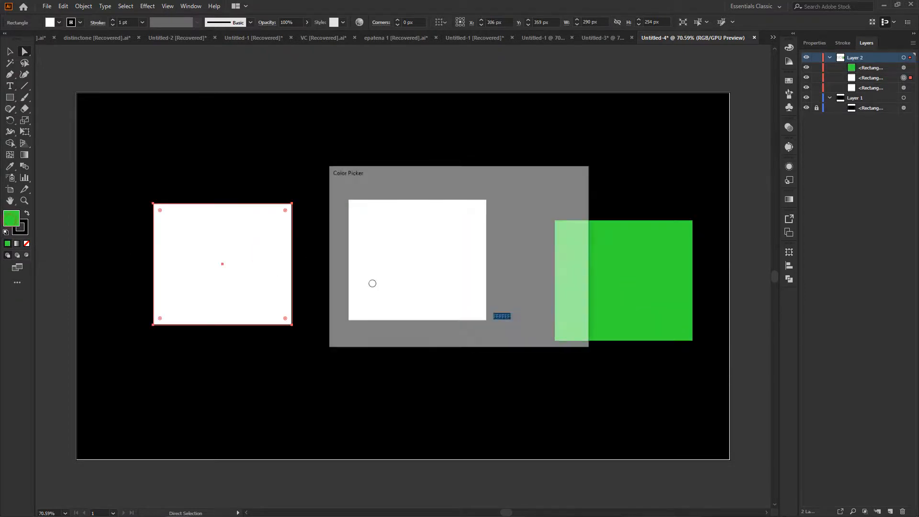
drag(471, 281, 471, 320)
click(436, 211)
click(561, 203)
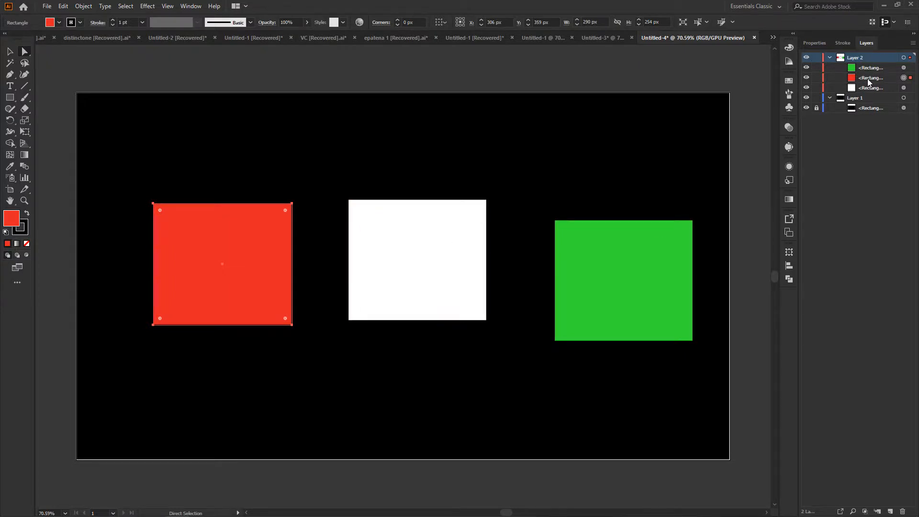
- Send the red rectangle to the back of Layer 2, and reorder it to the top of that layer
right_click(210, 262)
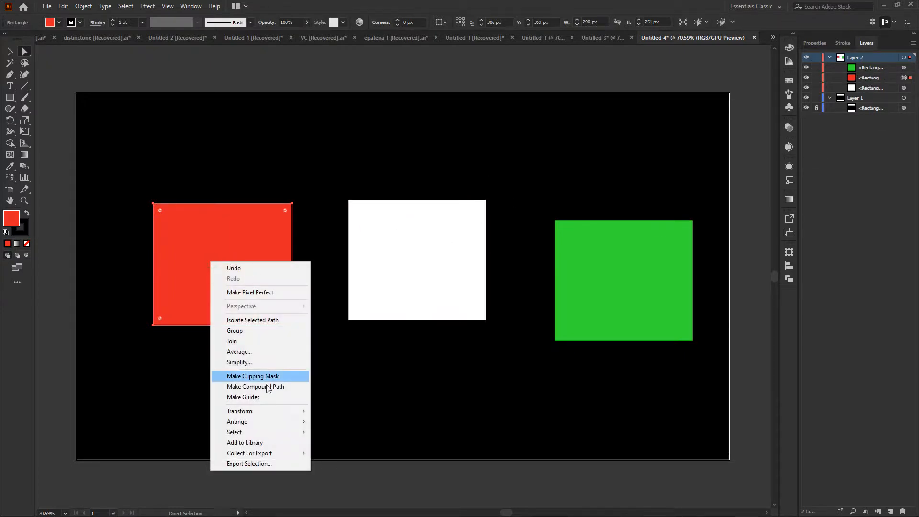
mouse_move(265, 428)
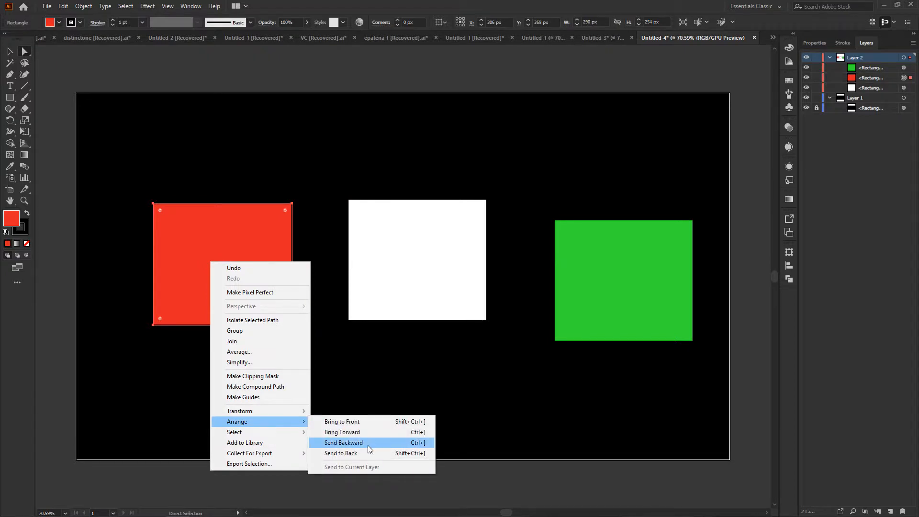
click(412, 453)
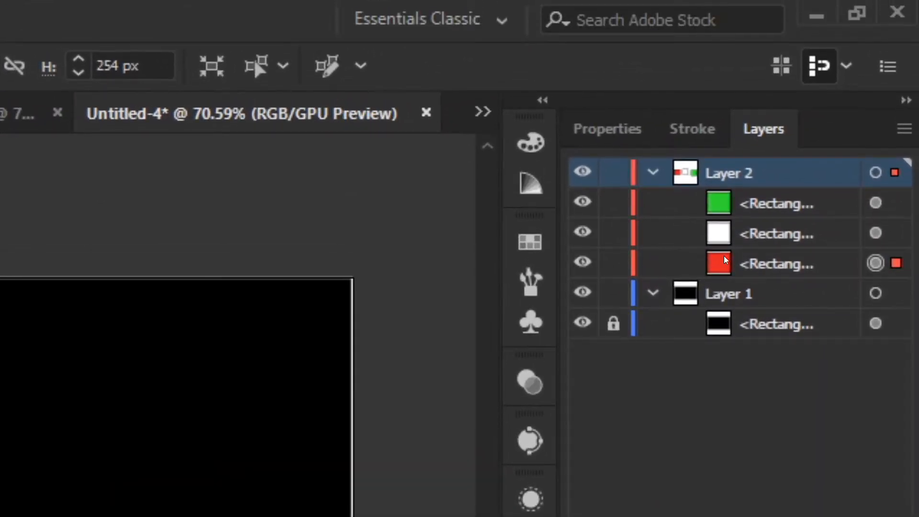
drag(767, 259, 760, 194)
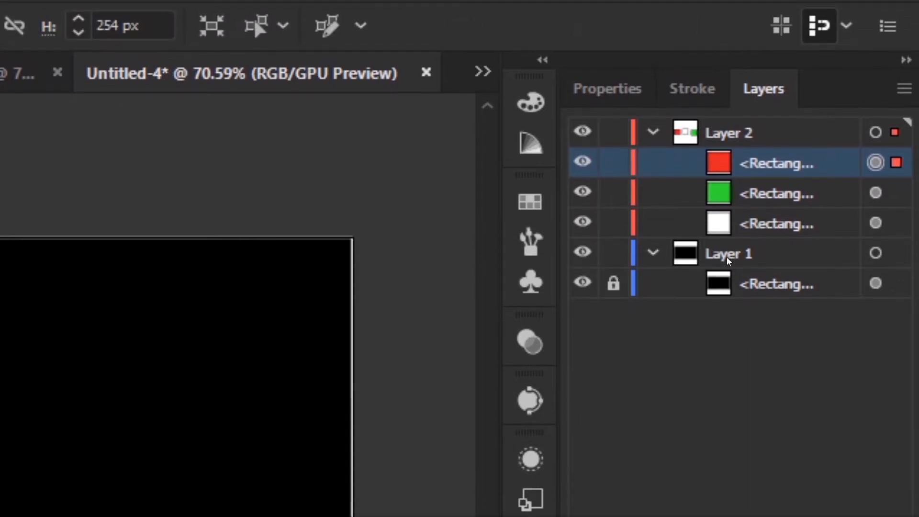
- Create a new layer, place it at the top of the layer stack, and put the red rectangle into it
click(613, 263)
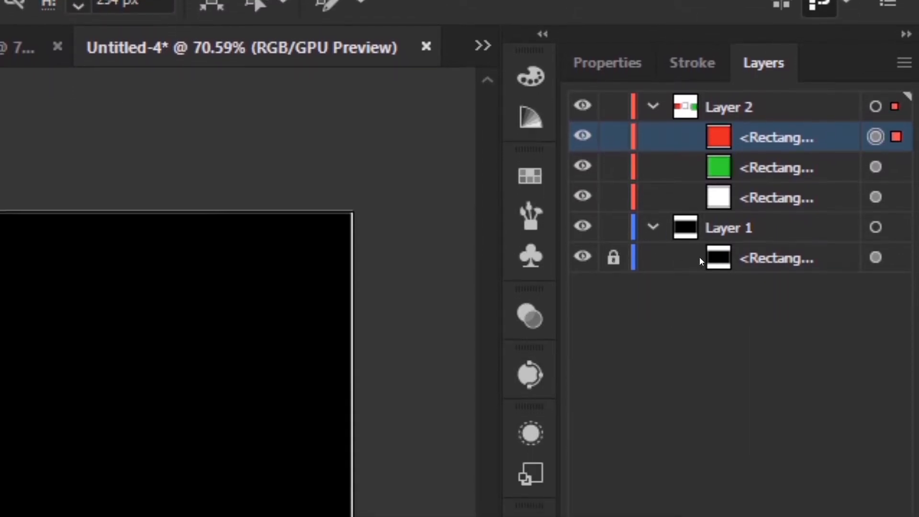
click(755, 261)
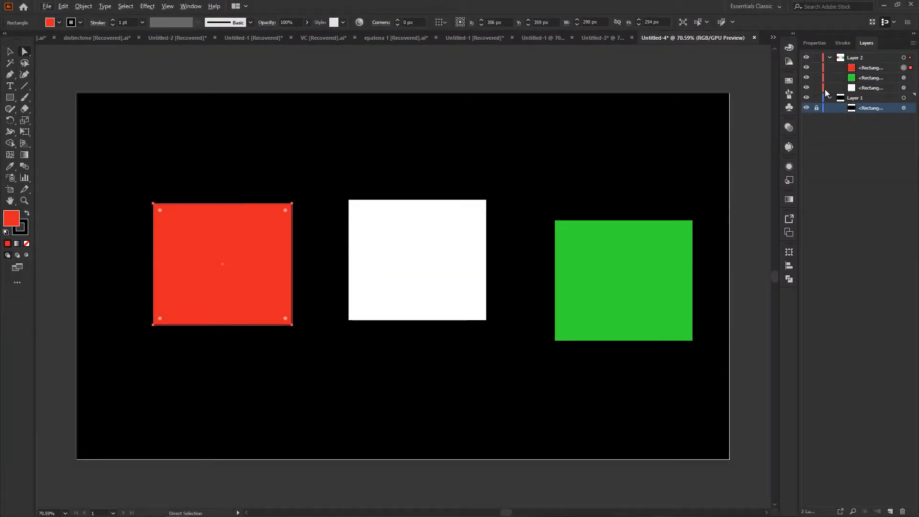
click(816, 109)
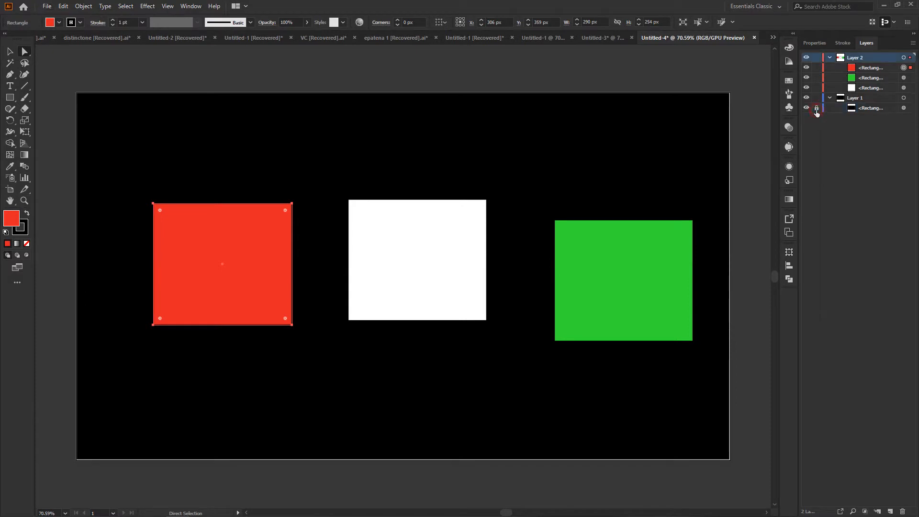
click(854, 98)
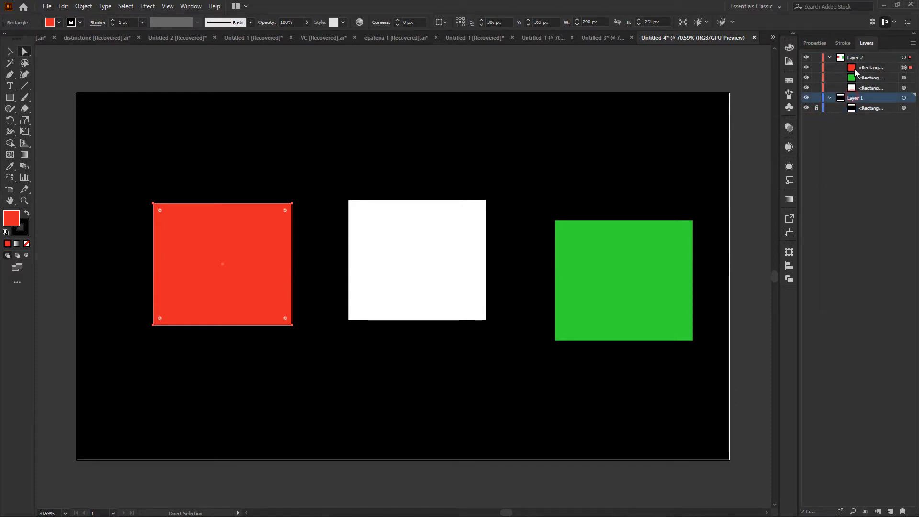
click(891, 508)
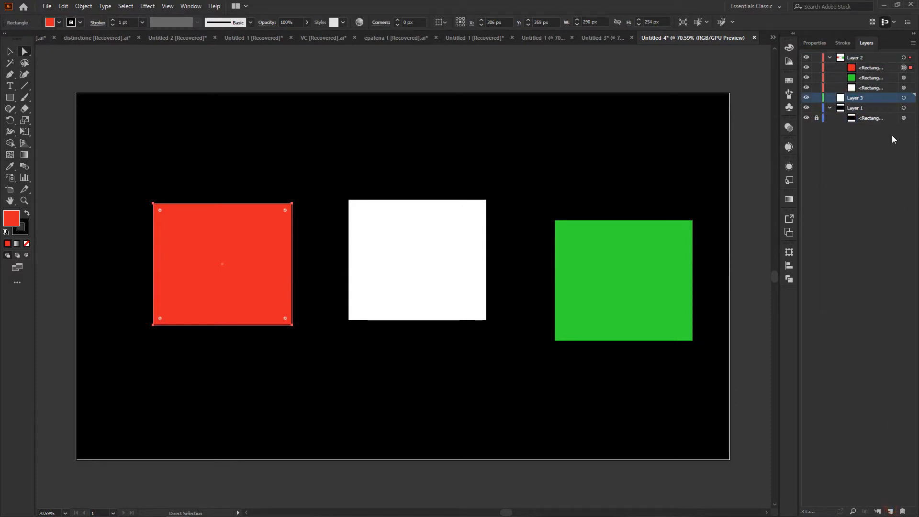
drag(859, 99, 857, 58)
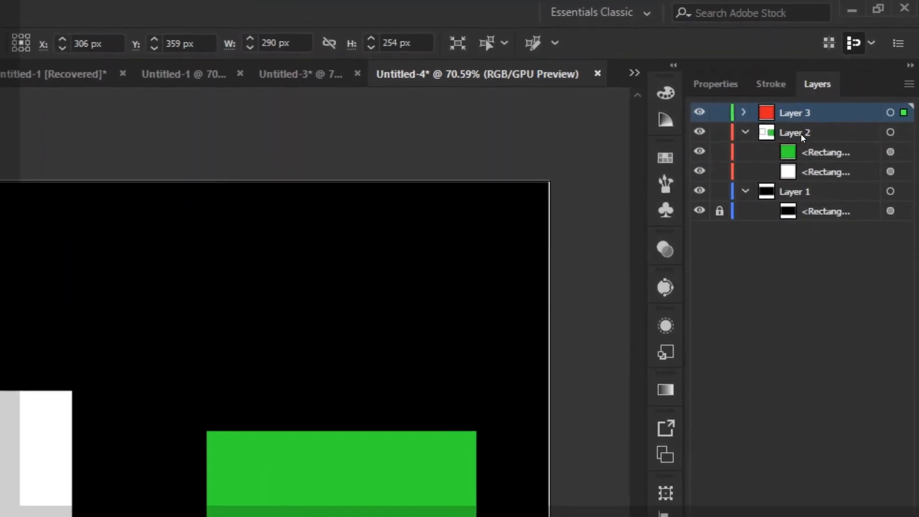
- Move the green rectangle from Layer 2 into Layer 3 and expand Layer 3
click(867, 79)
double_click(816, 157)
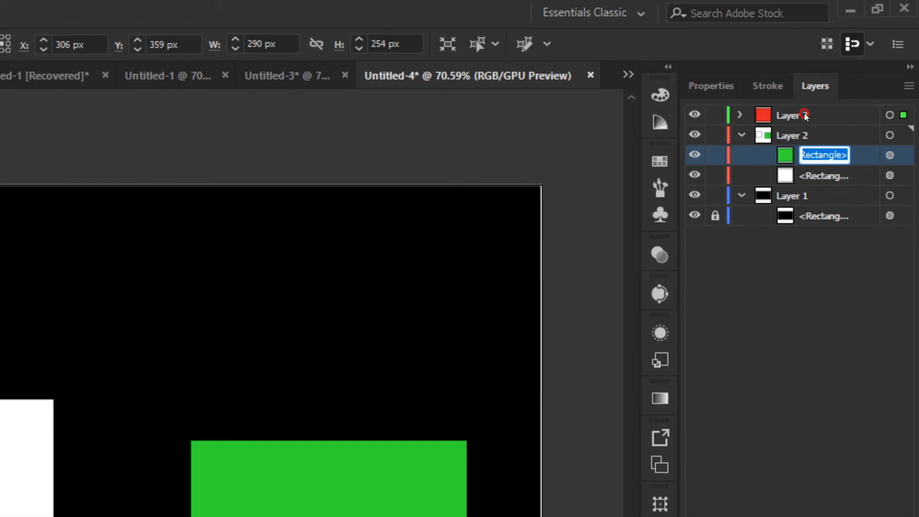
click(856, 158)
drag(843, 154, 797, 122)
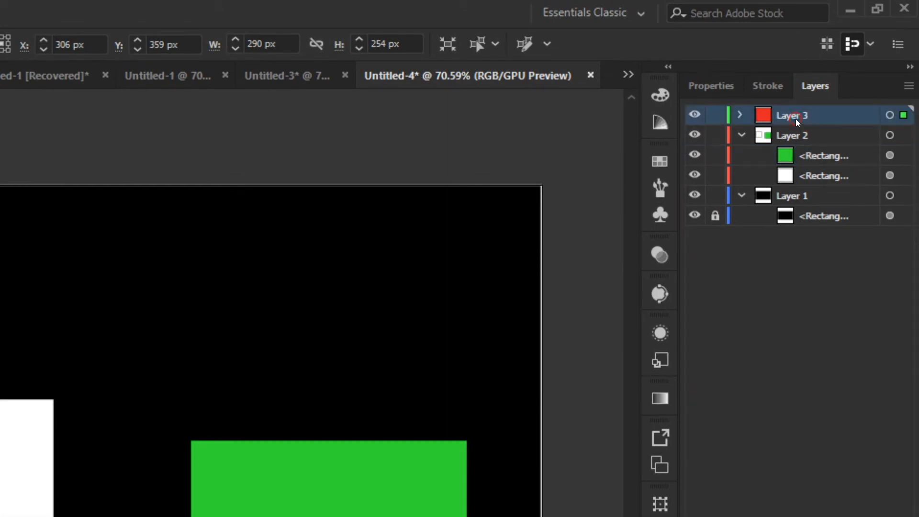
drag(810, 161, 805, 125)
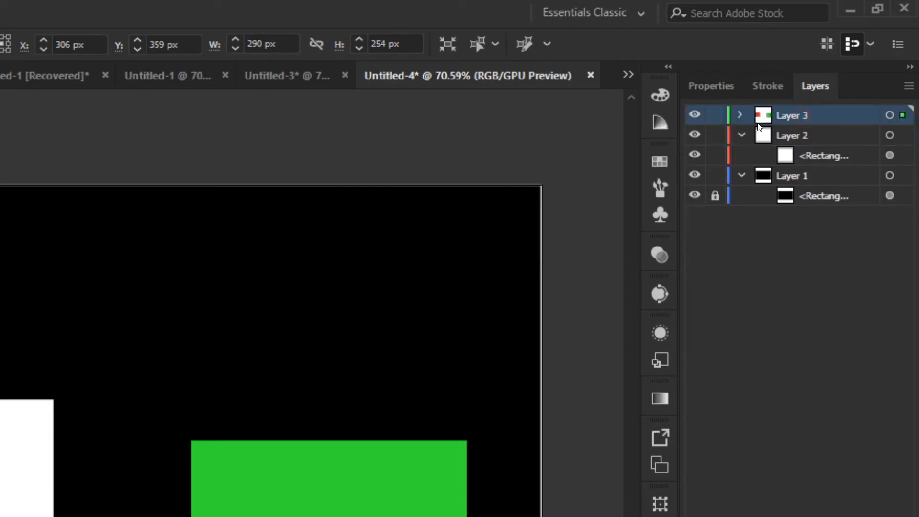
click(741, 115)
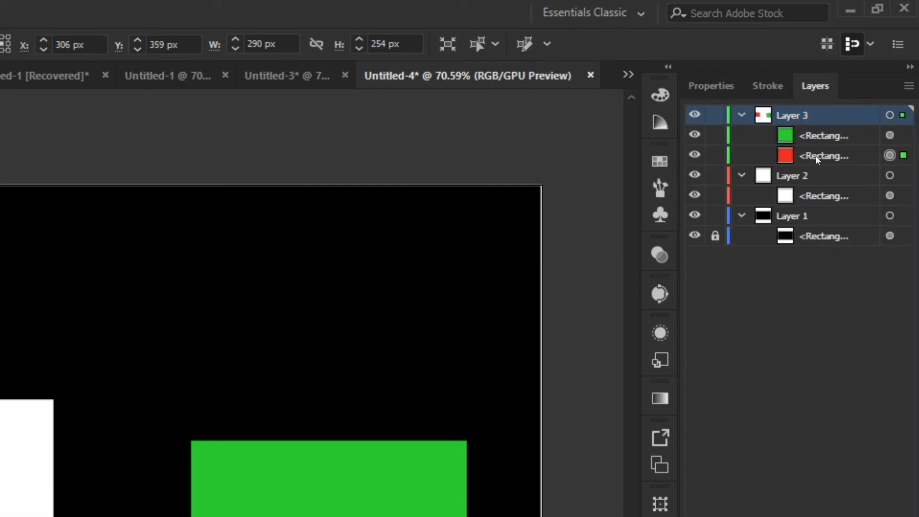